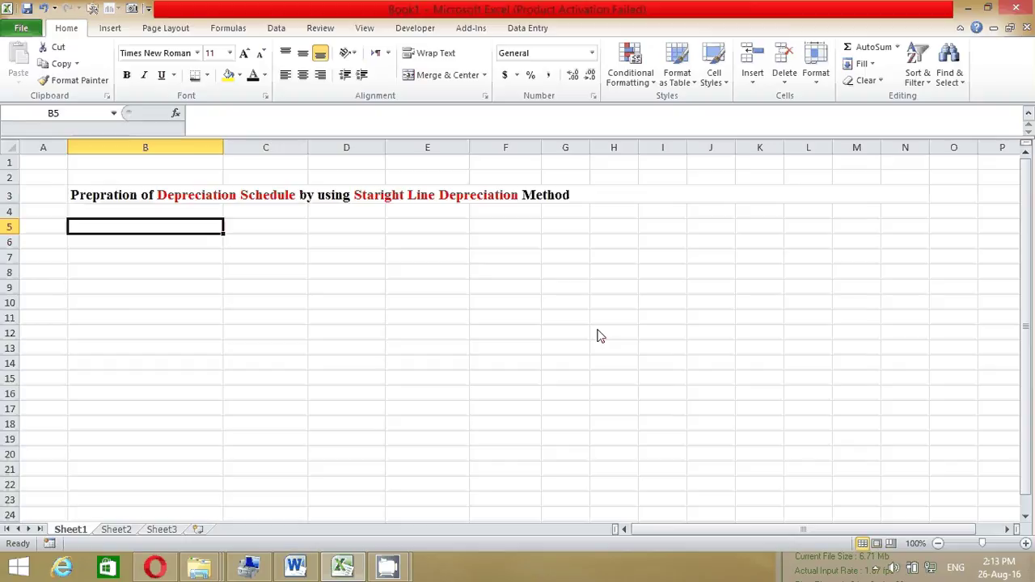
# Check the annual depreciation formula on Sheet2, and enter the label Original Cost in B5 of Sheet1 with 500000 in C5.
pyautogui.click(116, 529)
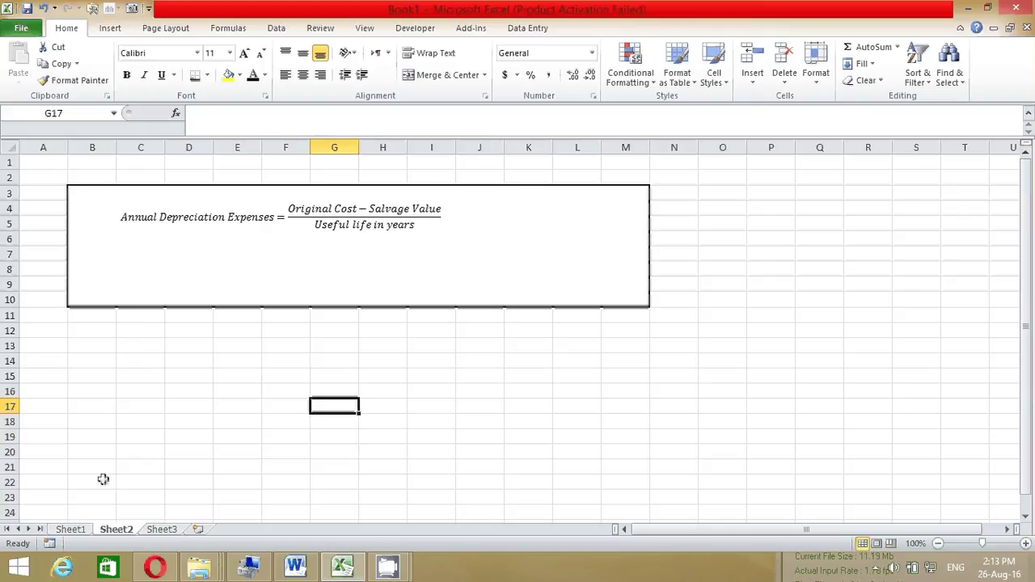
pyautogui.click(71, 529)
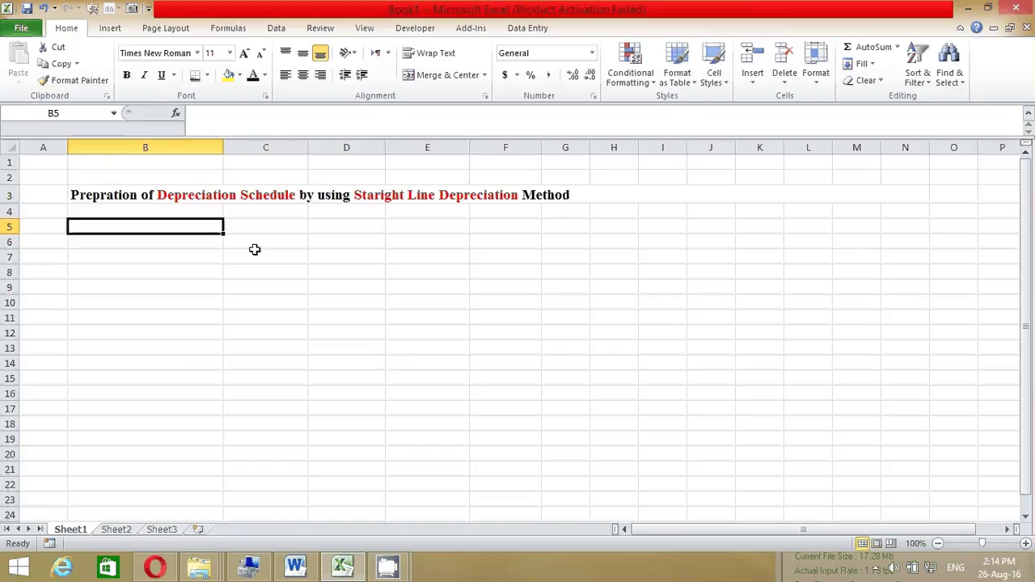
pyautogui.write('Orin')
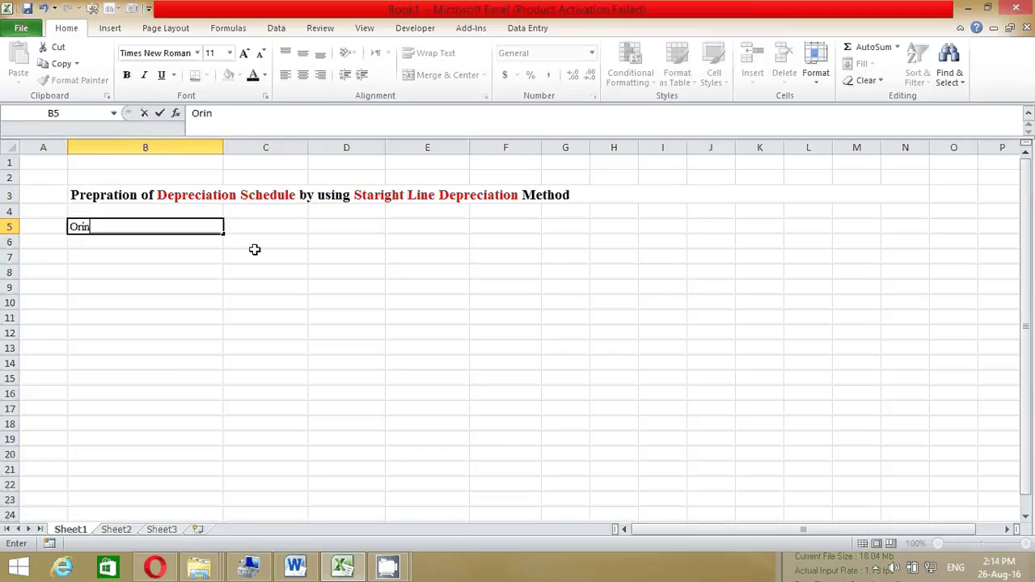
pyautogui.press('BackSpace')
pyautogui.write('ginal Cost')
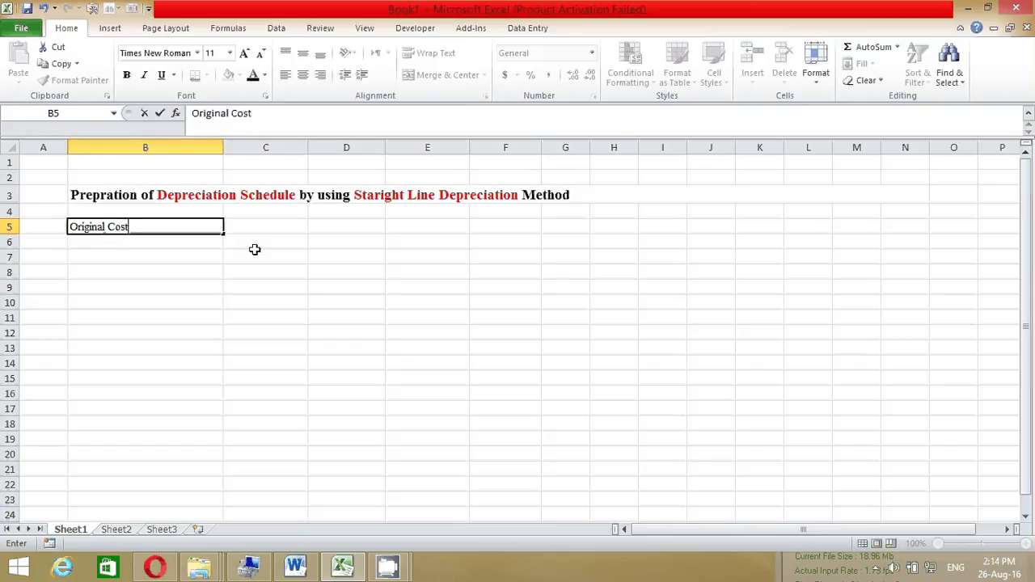
pyautogui.press('Tab')
pyautogui.write('500000')
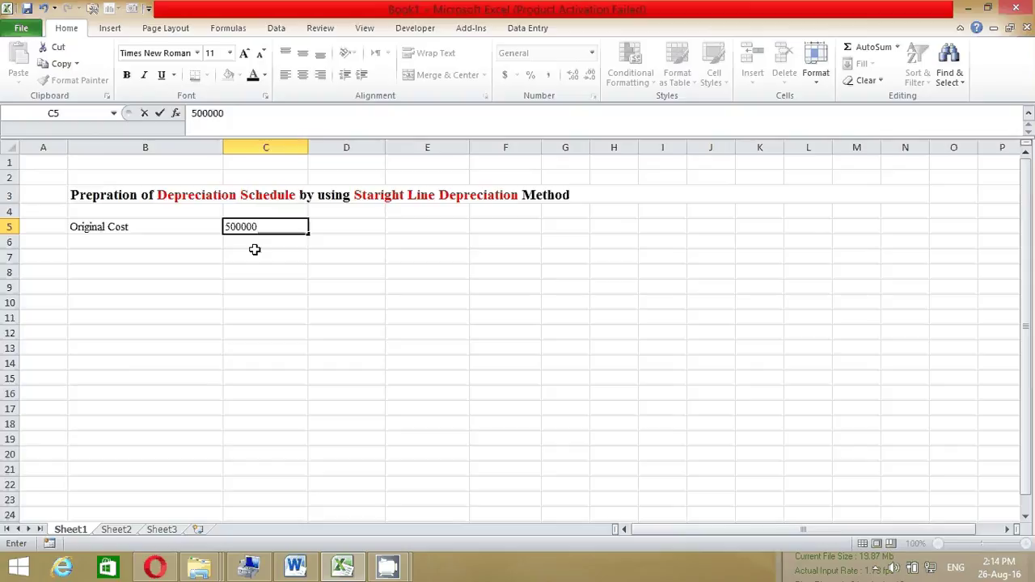
pyautogui.press('Return')
# Format the original cost in C5 as Accounting with the Rs Sindhi (Devanagari) currency symbol.
pyautogui.click(270, 225)
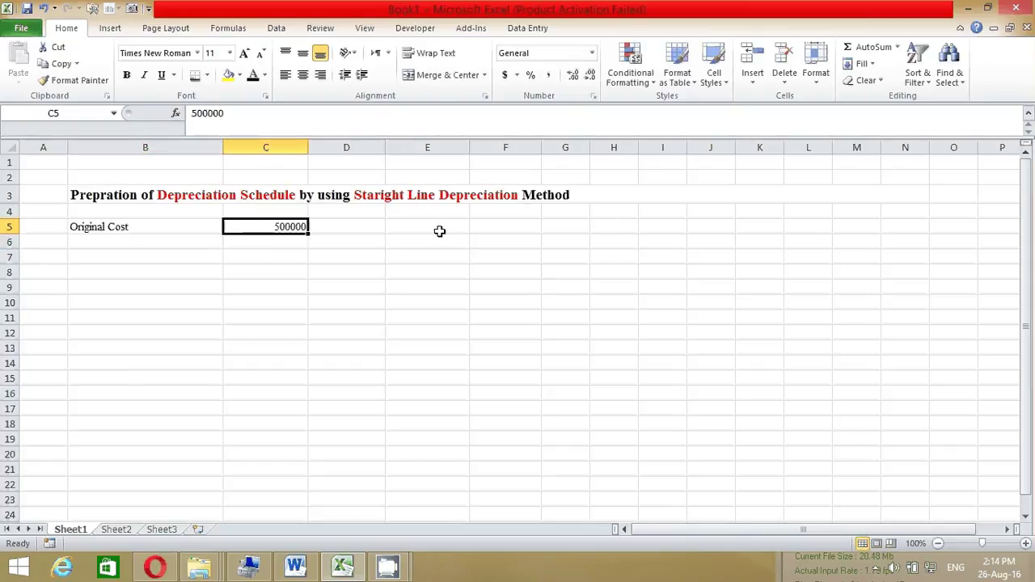
pyautogui.click(516, 75)
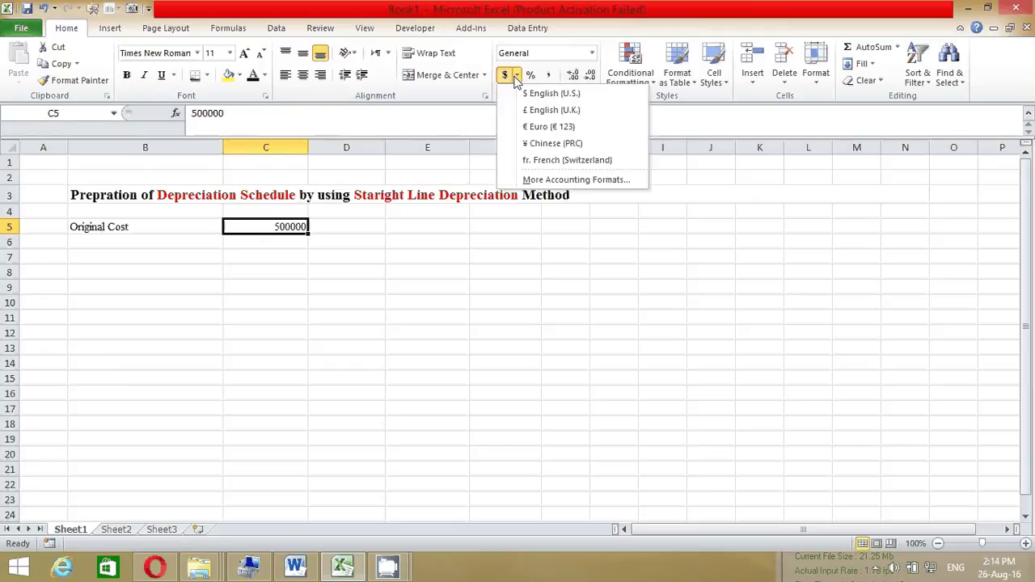
pyautogui.click(535, 181)
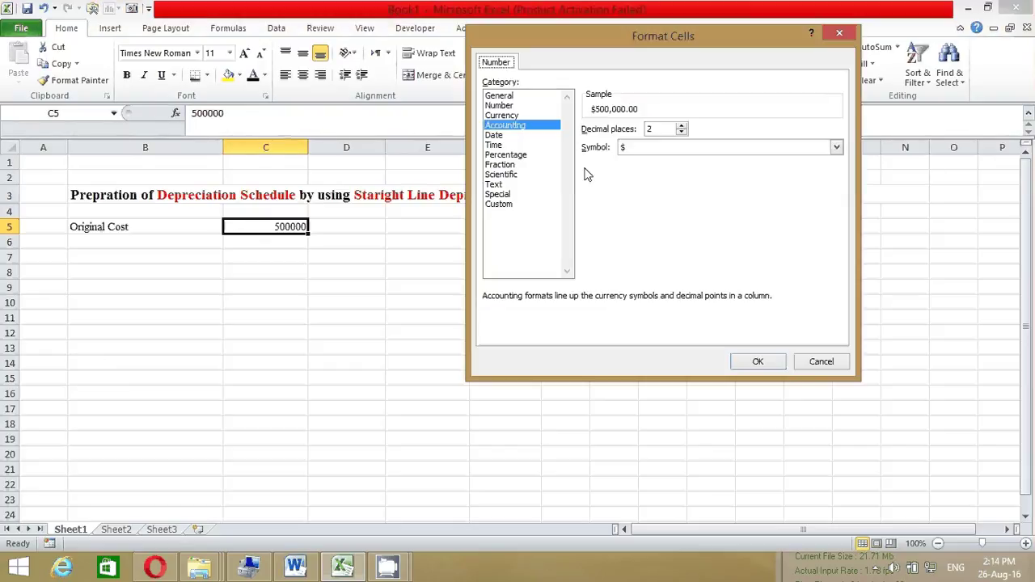
pyautogui.click(837, 150)
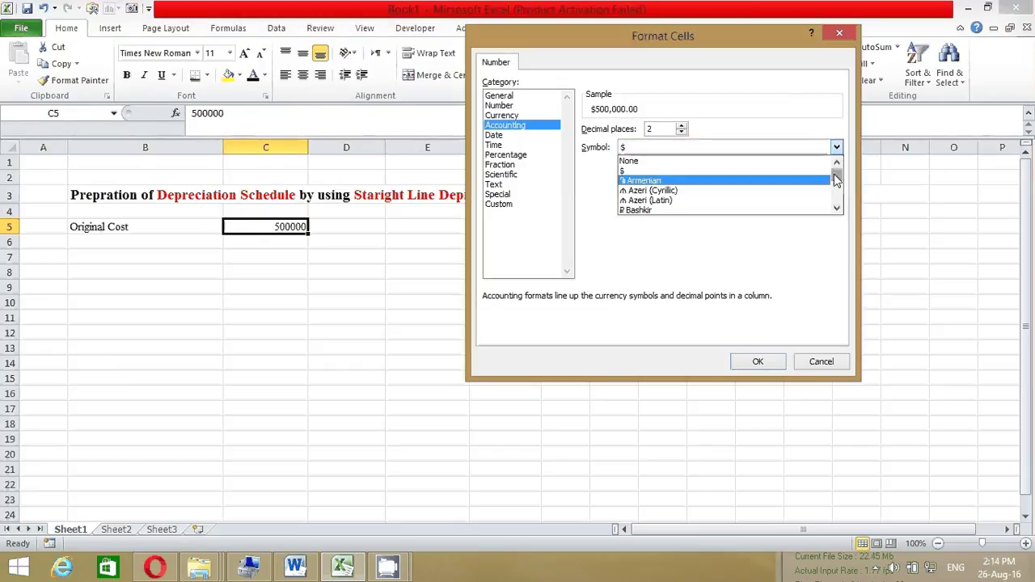
pyautogui.moveTo(835, 172); pyautogui.dragTo(836, 188)
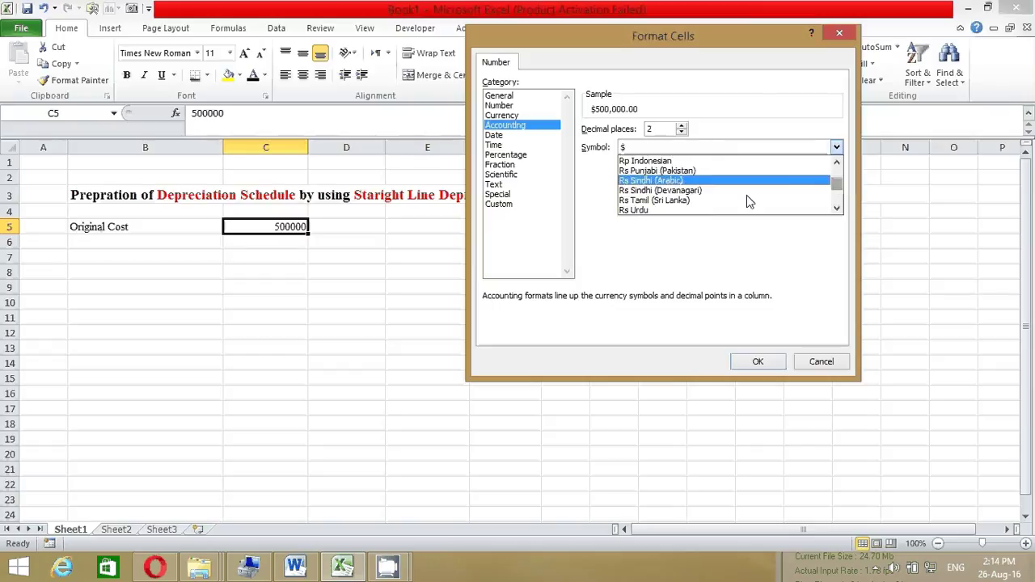
pyautogui.click(735, 195)
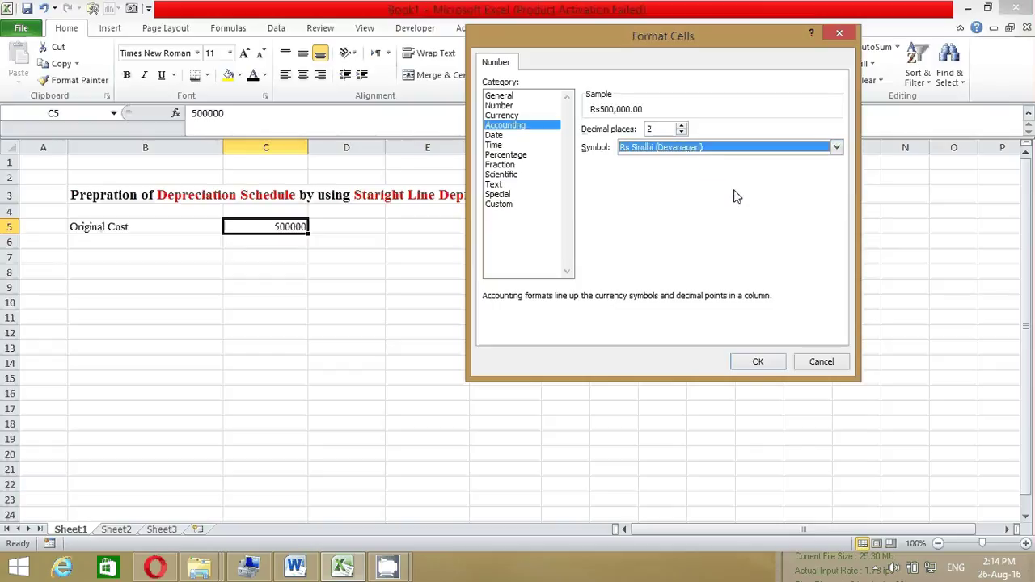
pyautogui.click(764, 363)
pyautogui.click(356, 289)
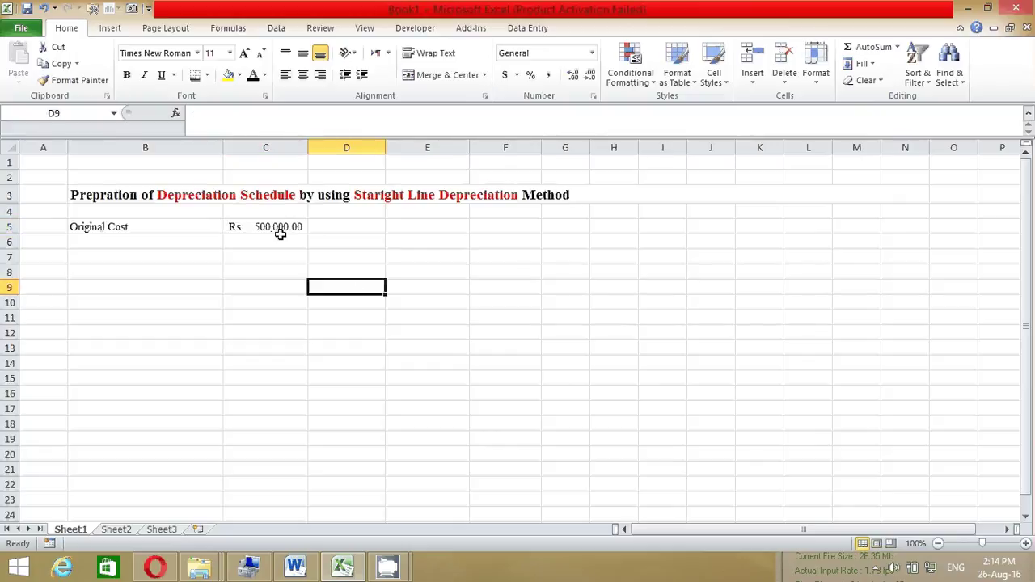
# Enter the label Salvage or Residual Value in B6 and the amount 5000 in C6.
pyautogui.click(137, 243)
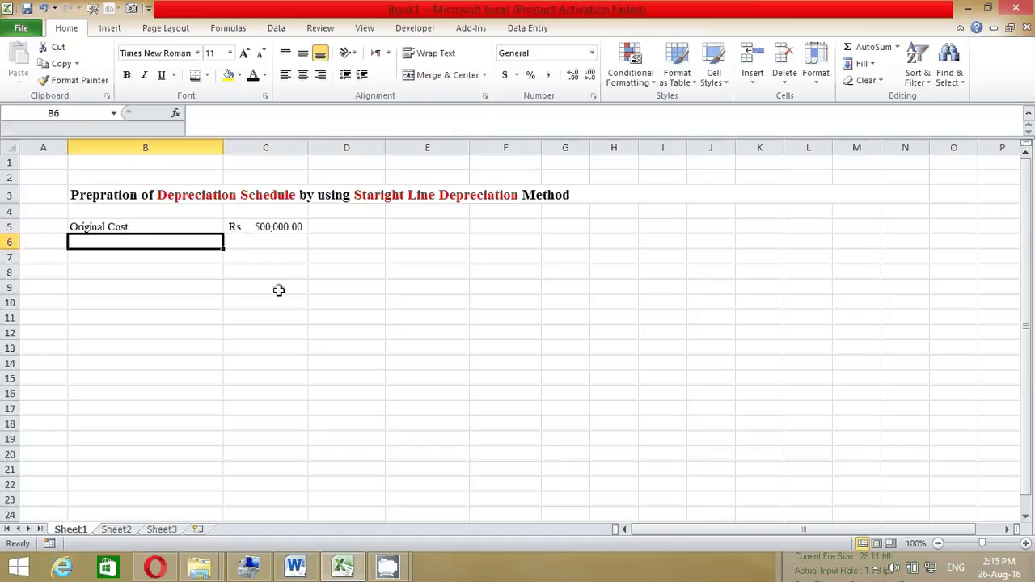
pyautogui.write('Salvage or ')
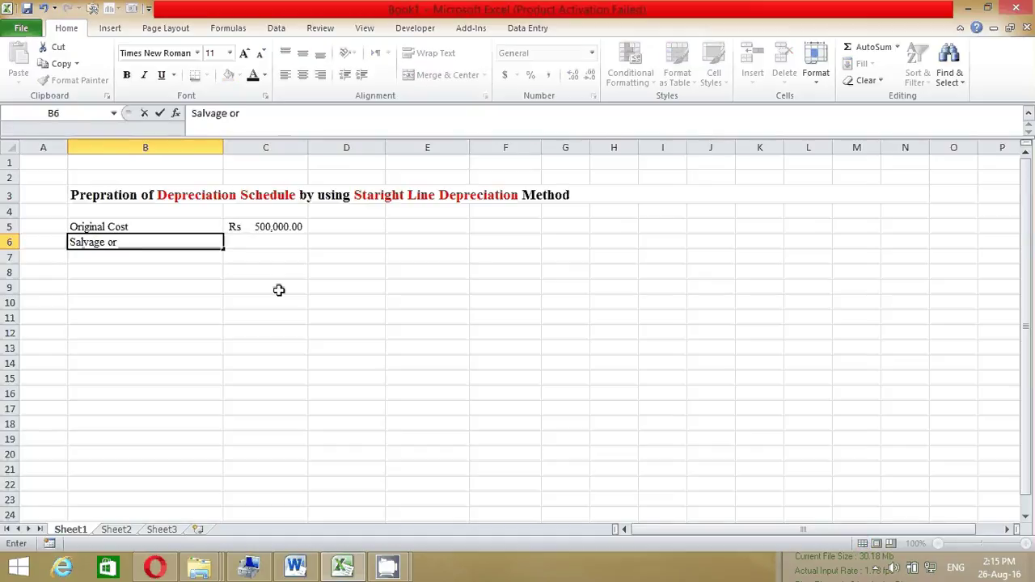
pyautogui.write('Resid')
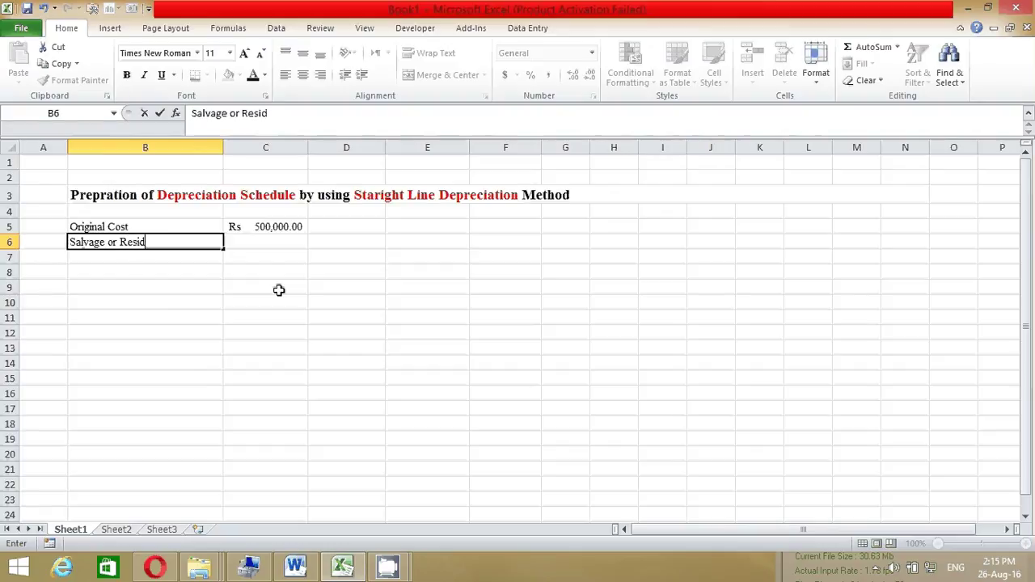
pyautogui.write('ual Value')
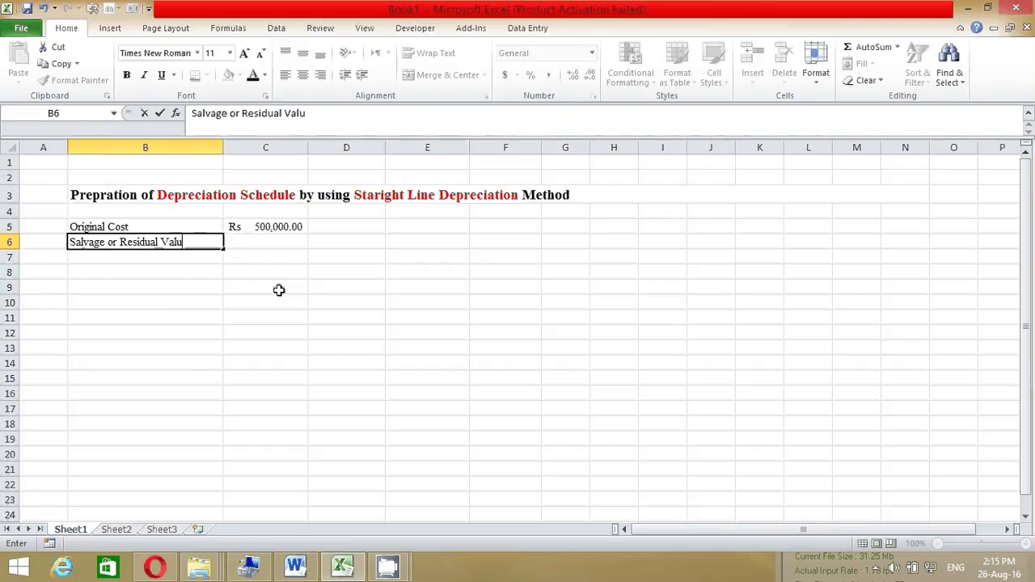
pyautogui.press('Tab')
pyautogui.write('5000')
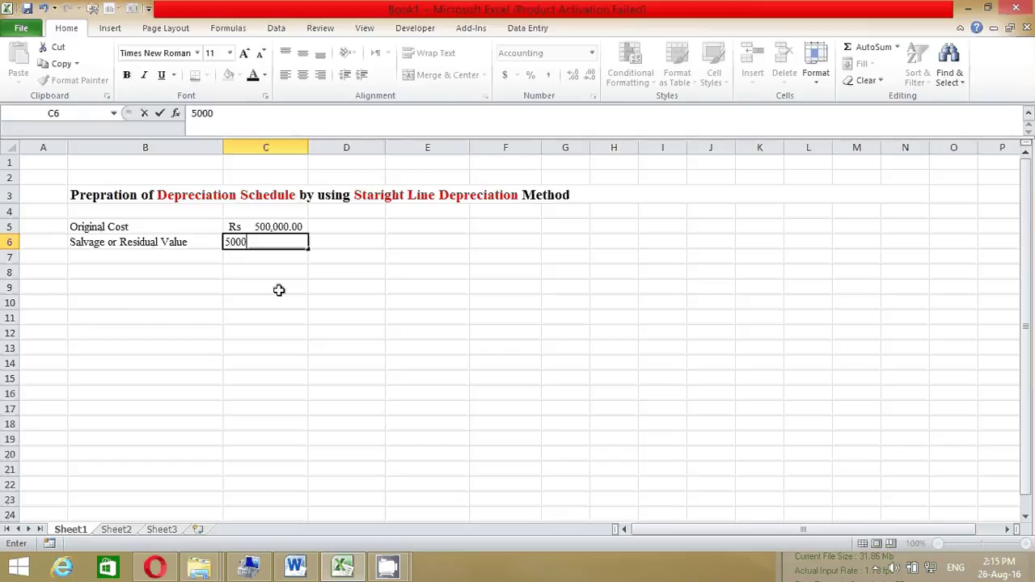
pyautogui.press('Return')
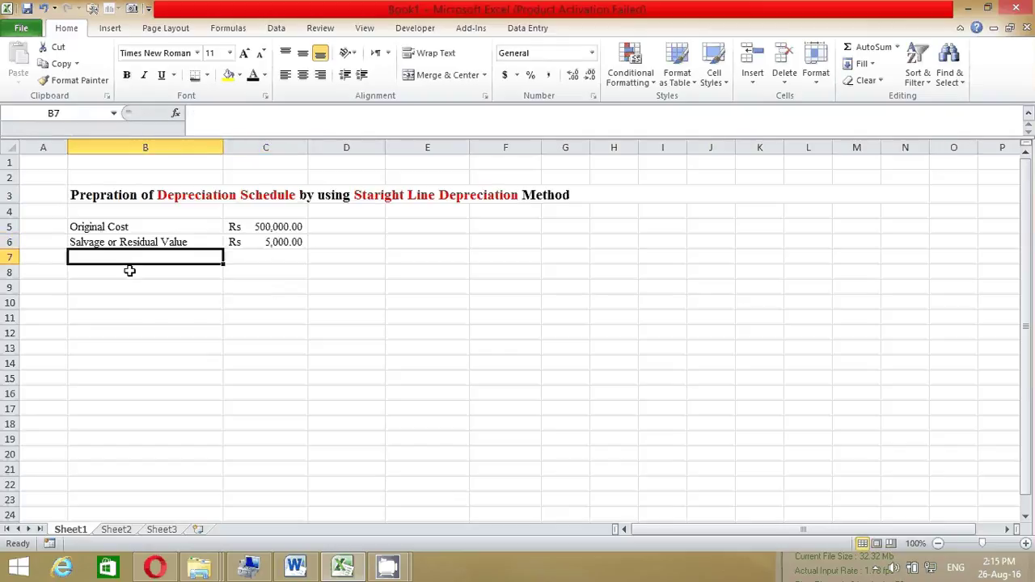
pyautogui.click(251, 241)
pyautogui.click(254, 269)
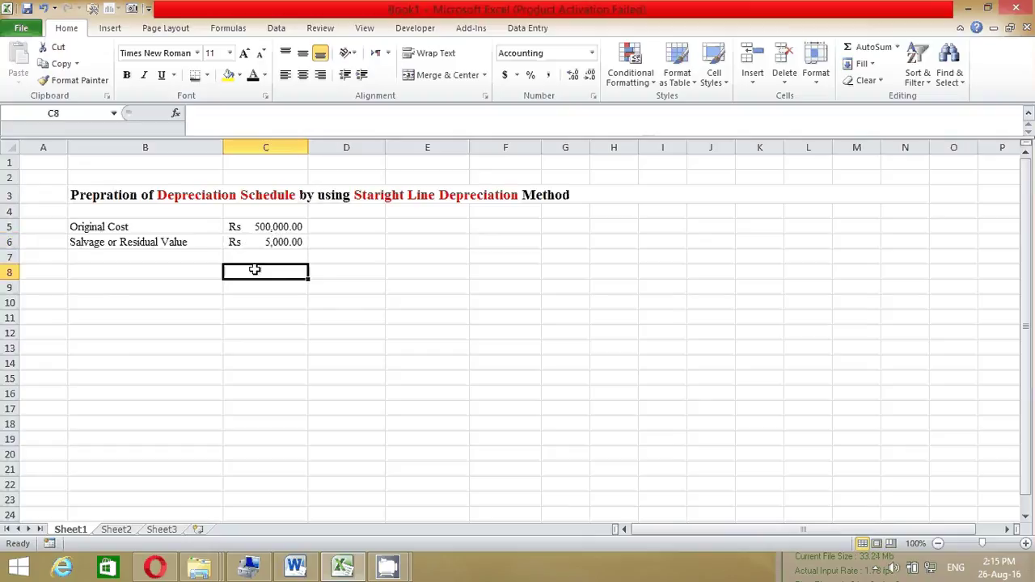
# Enter the label Useful life (in years) in B7 and the value 10 in C7.
pyautogui.click(199, 258)
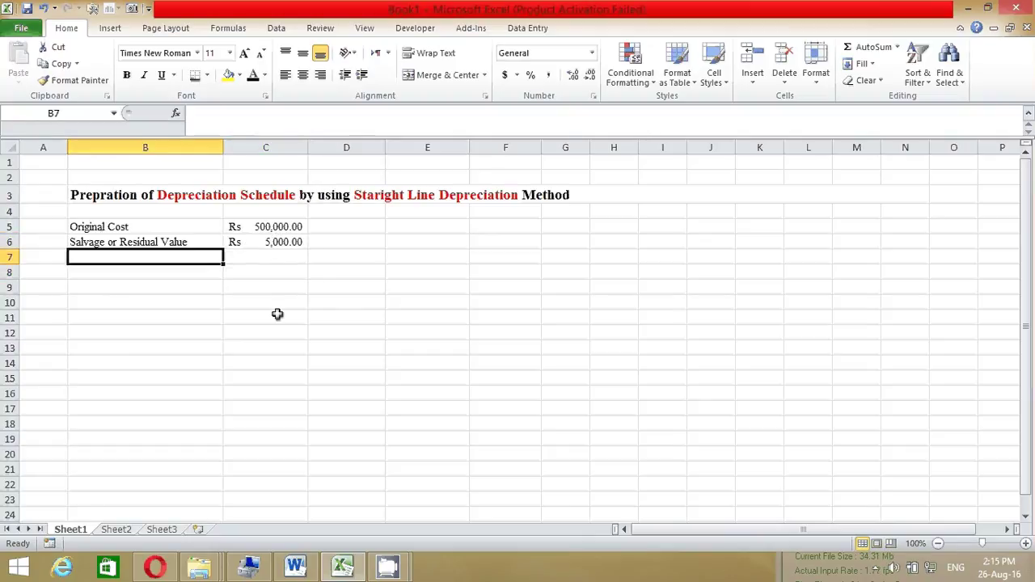
pyautogui.write('Usef')
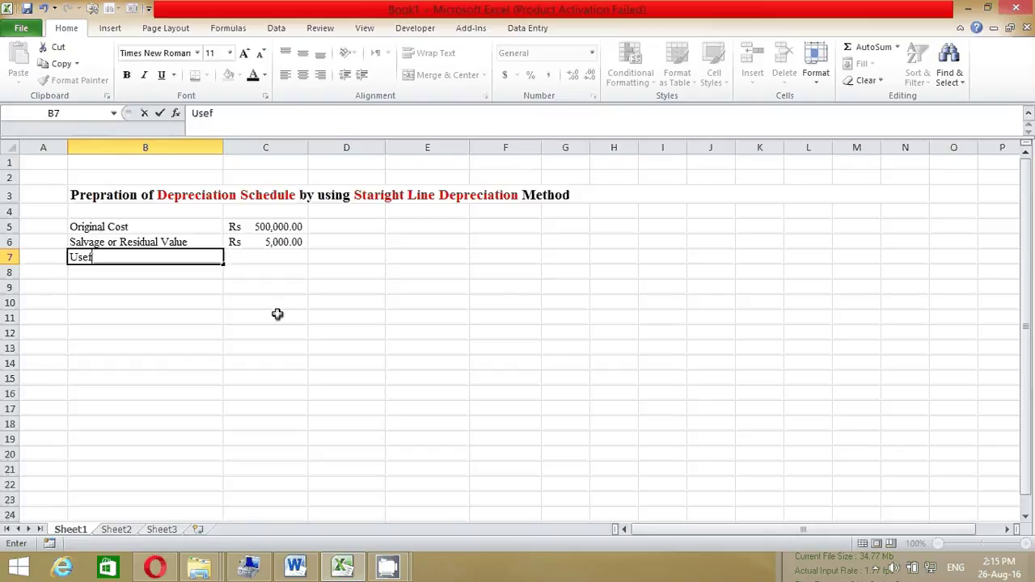
pyautogui.write('ul life (')
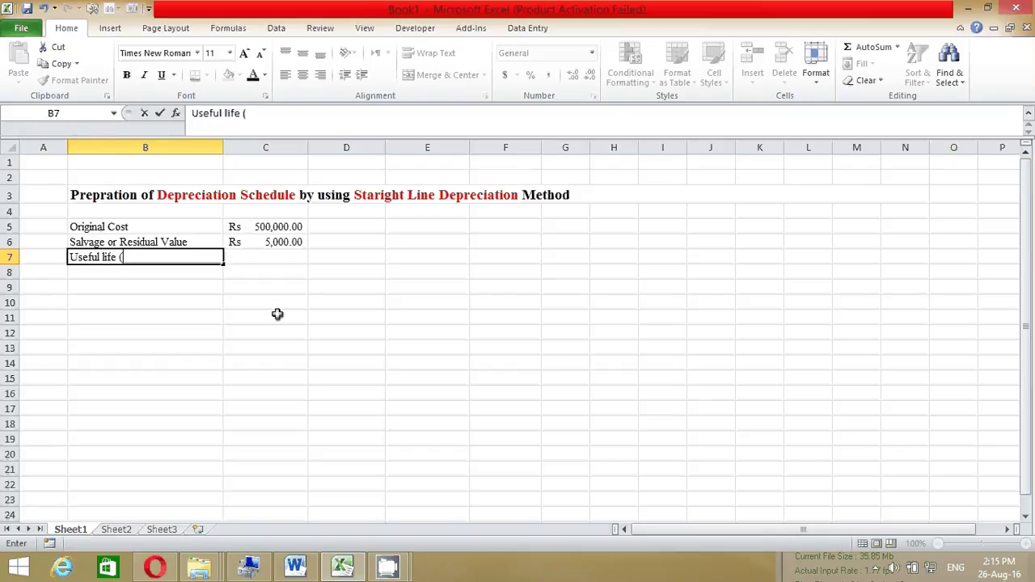
pyautogui.write('in year')
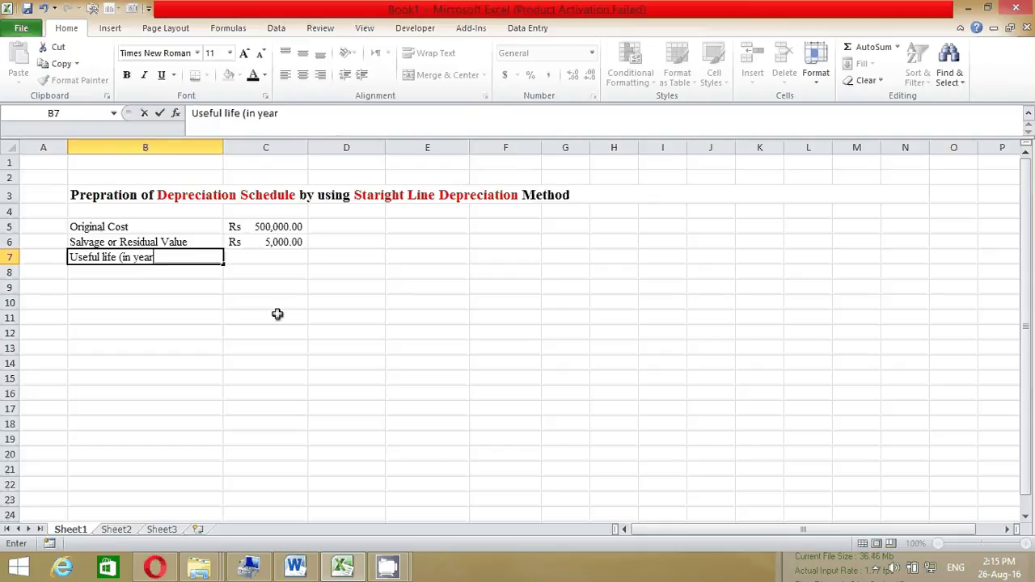
pyautogui.write('s)')
pyautogui.press('Tab')
pyautogui.write('10')
pyautogui.press('Tab')
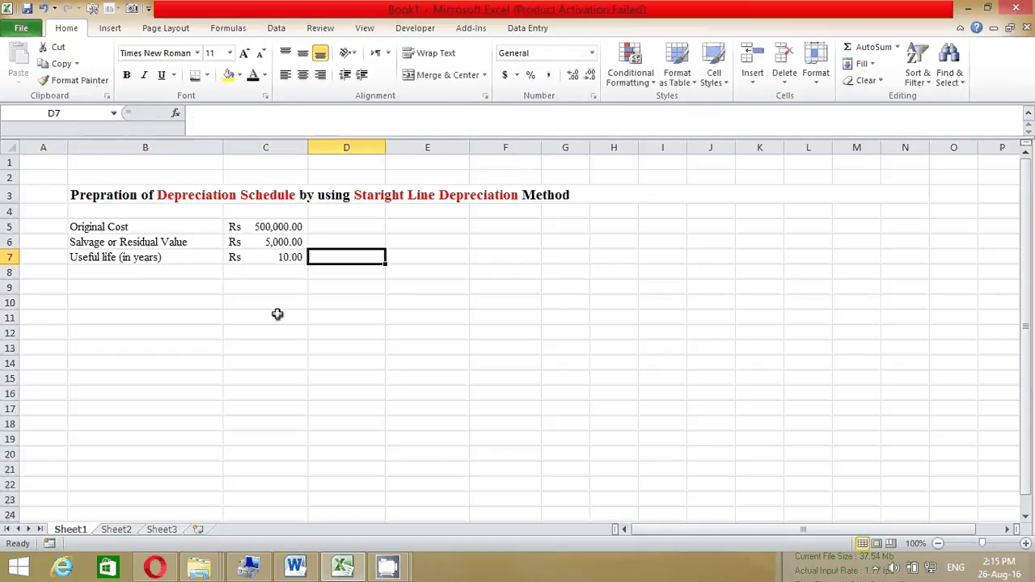
# Change the number format of the useful life value in C7 to General.
pyautogui.click(283, 257)
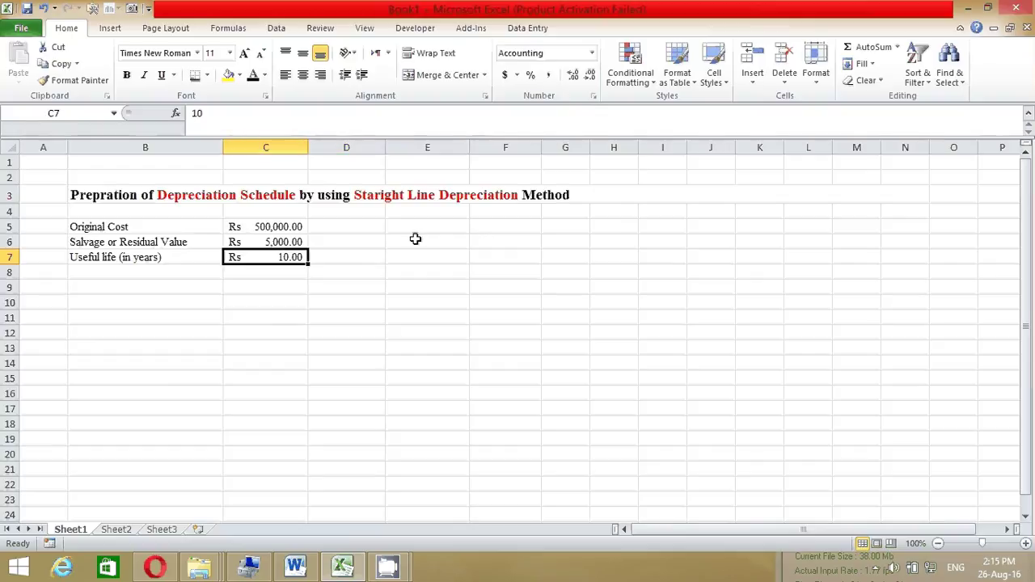
pyautogui.click(591, 54)
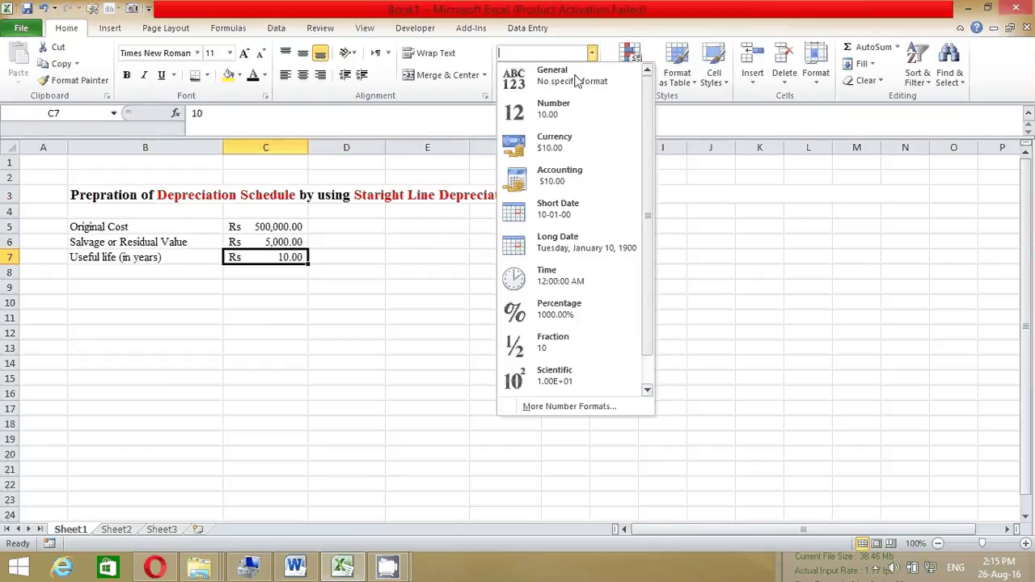
pyautogui.click(605, 78)
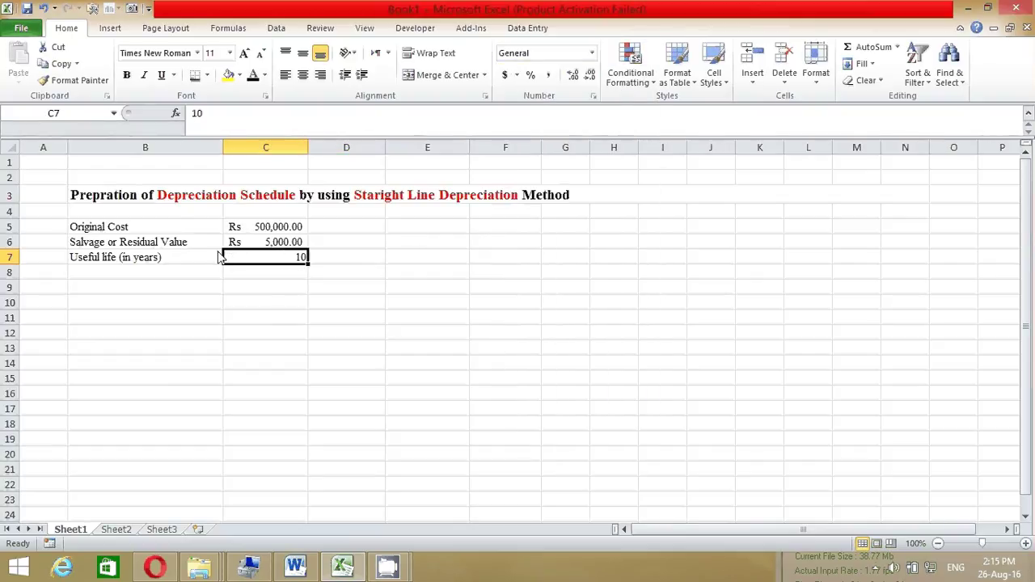
# Recheck the depreciation formula on Sheet2 and enter the label "Annual Depreciation Expenses =" in B10 of Sheet1.
pyautogui.click(121, 280)
pyautogui.click(145, 301)
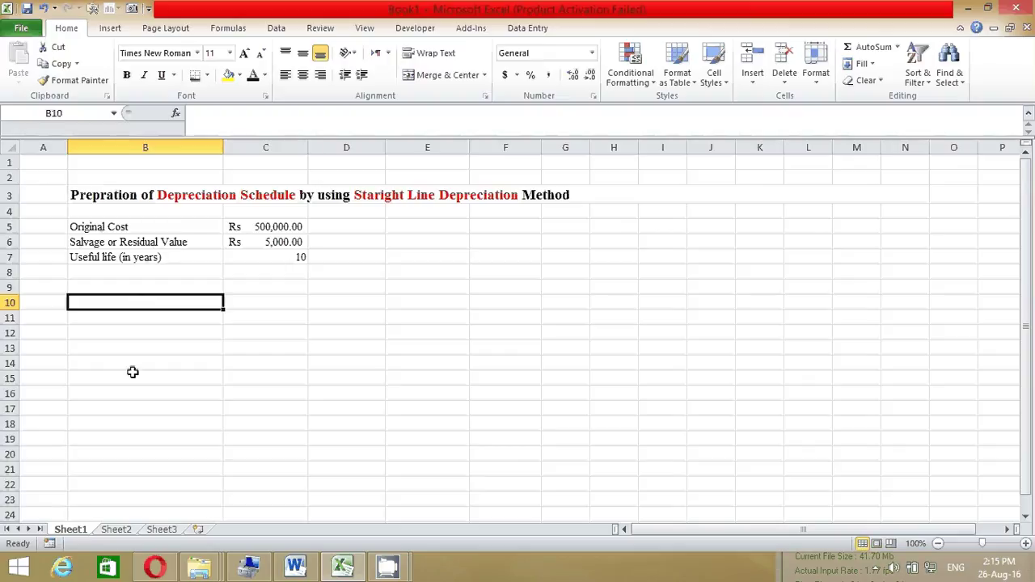
pyautogui.click(115, 530)
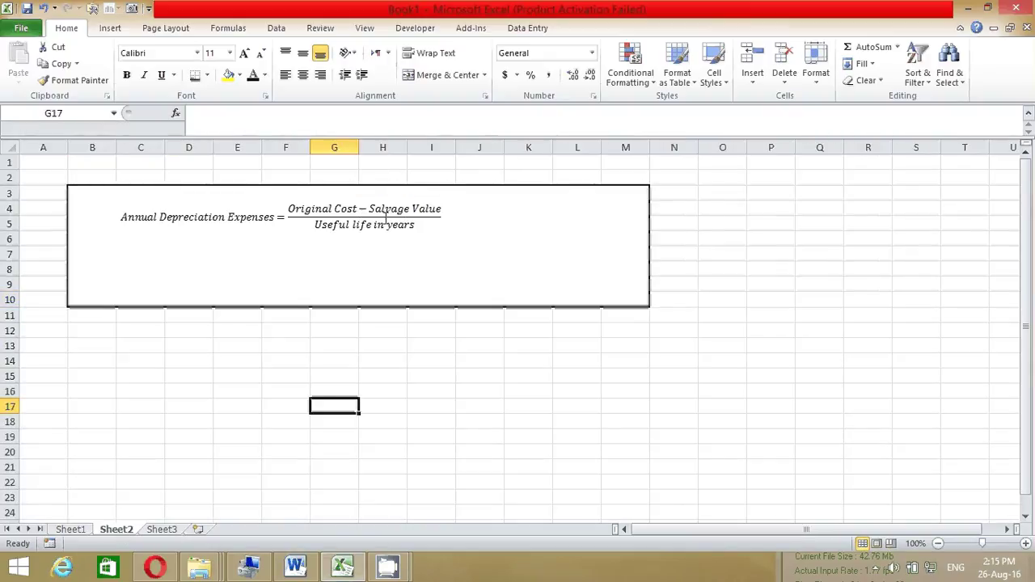
pyautogui.click(83, 531)
pyautogui.write('An')
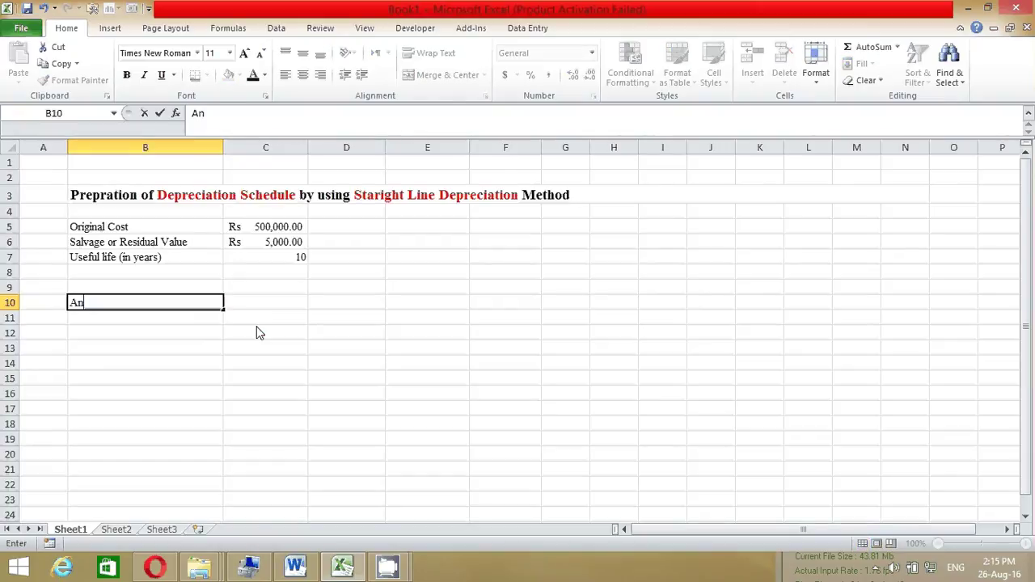
pyautogui.write('nual D')
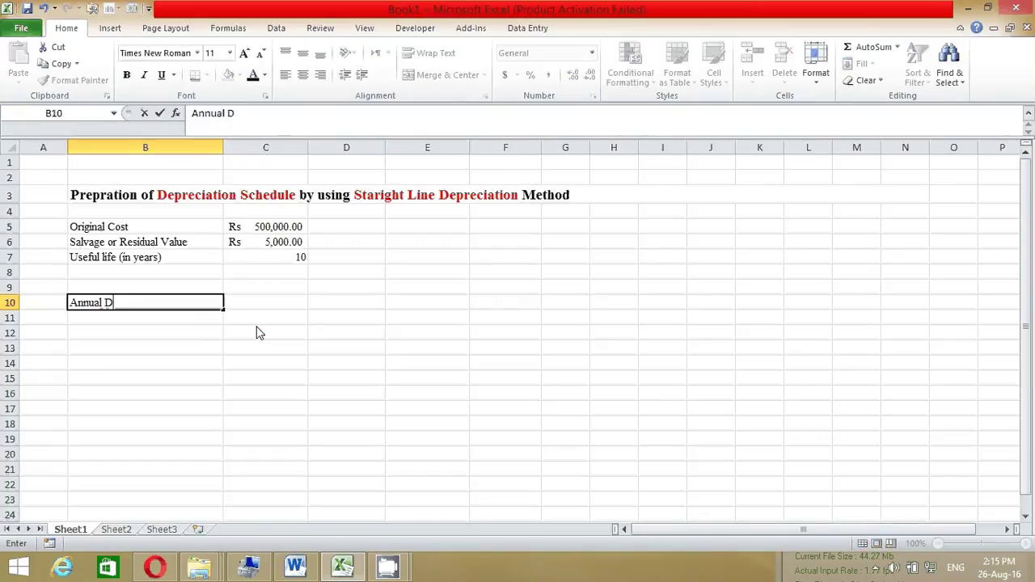
pyautogui.write('eprecia')
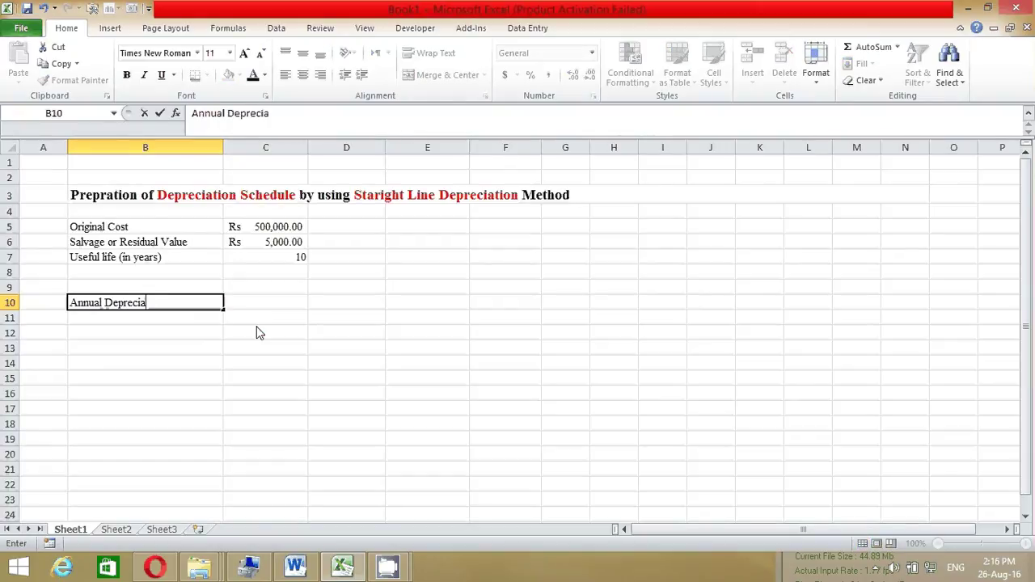
pyautogui.write('tion Expenses ')
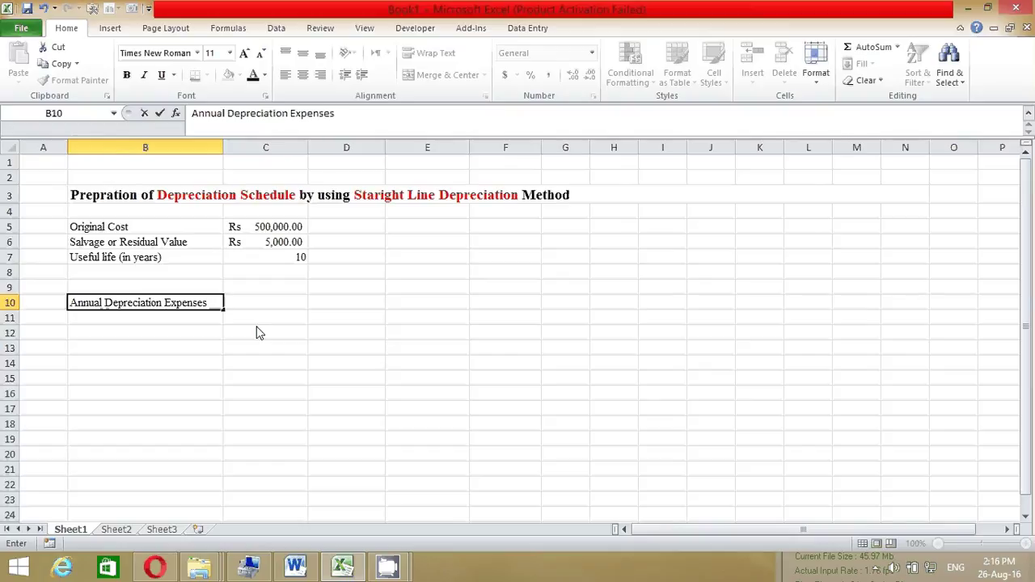
pyautogui.write('=')
# Enter the formula =(C5-C6)/C7 in C10 to calculate the annual depreciation expense.
pyautogui.press('Tab')
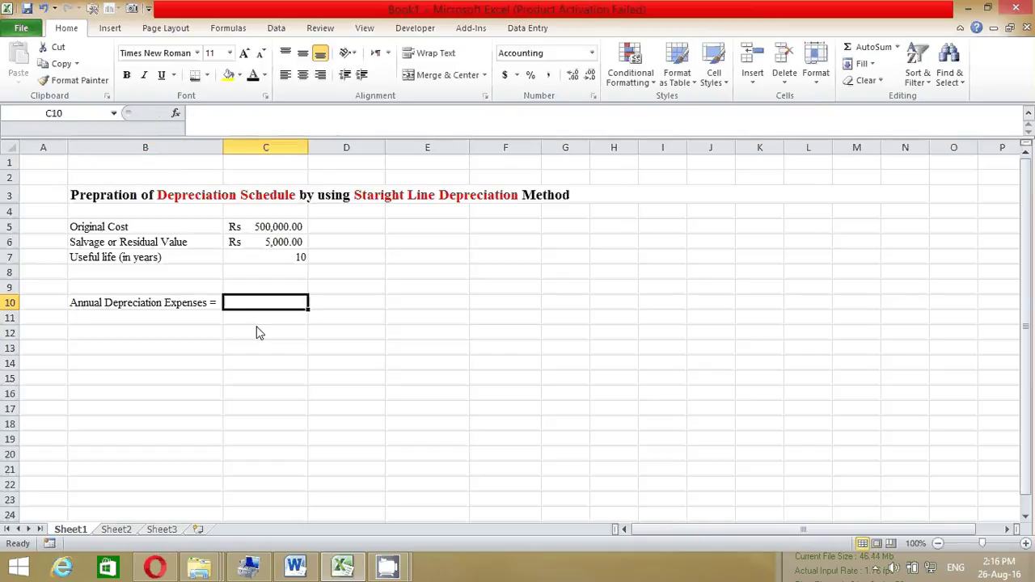
pyautogui.write('=(')
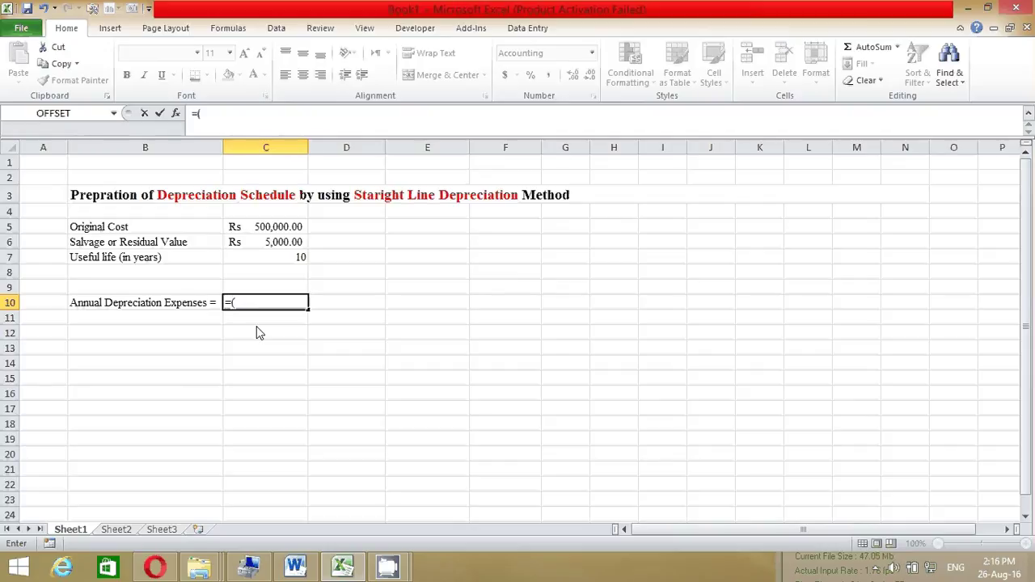
pyautogui.click(271, 227)
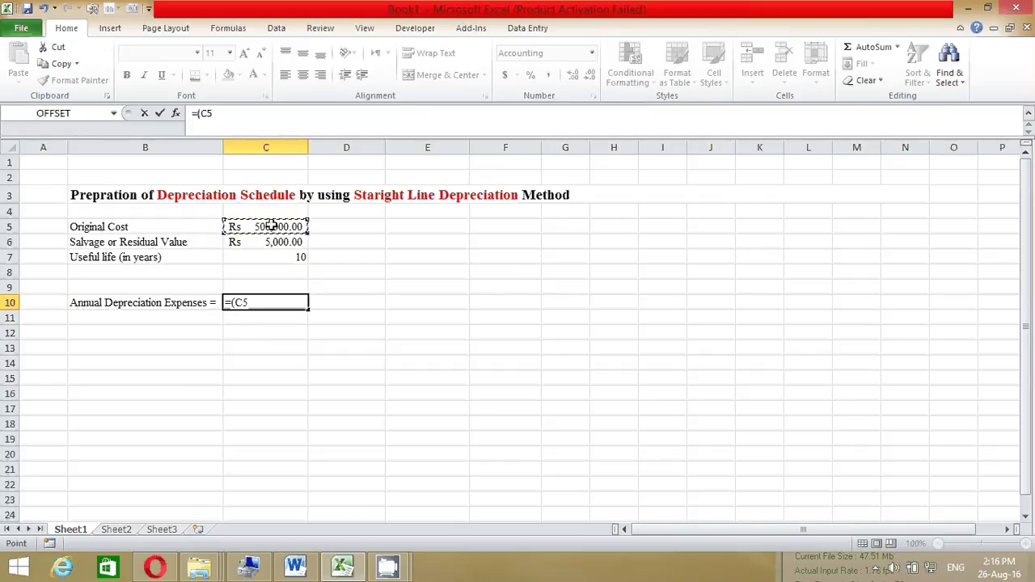
pyautogui.write('-')
pyautogui.click(276, 241)
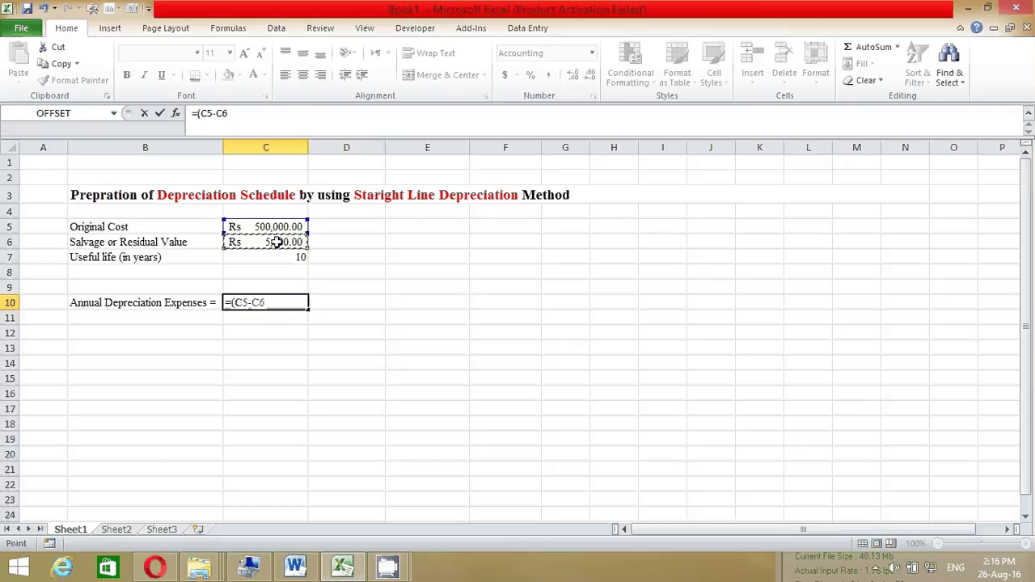
pyautogui.write(')/')
pyautogui.click(287, 257)
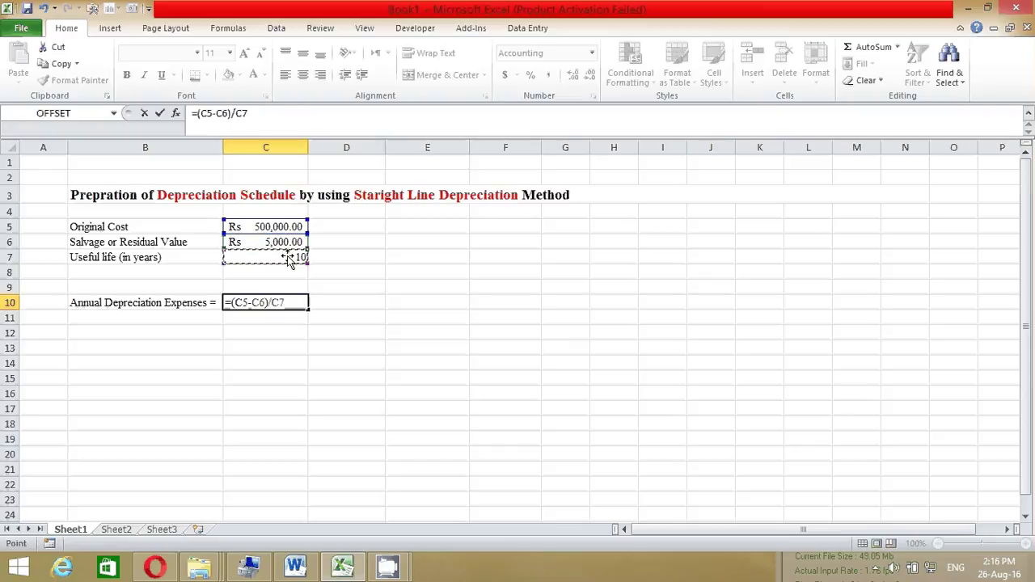
pyautogui.press('Return')
# Enter the table headings Period in B12 and Book Value in Beginning Year in C12.
pyautogui.click(146, 348)
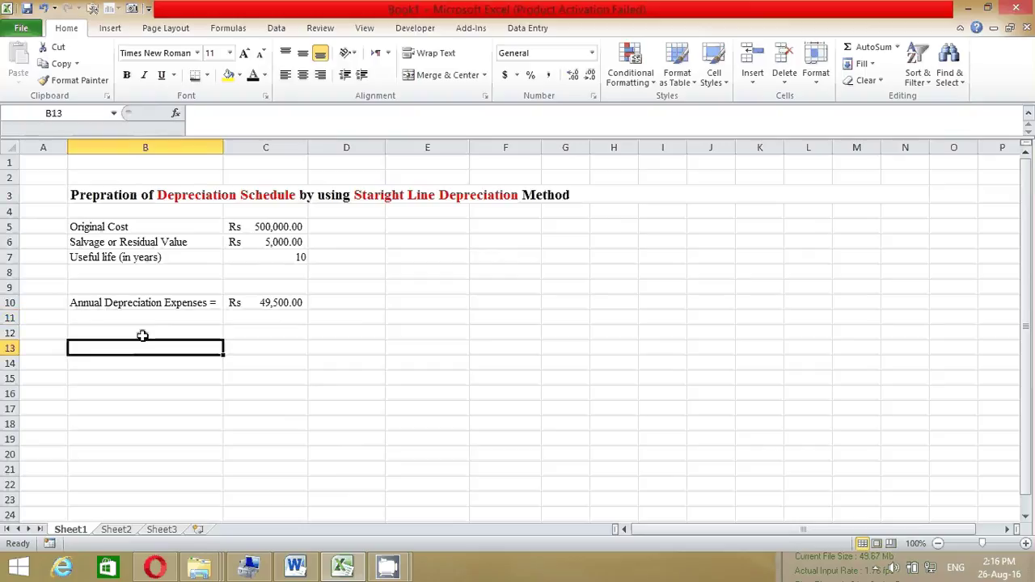
pyautogui.click(142, 332)
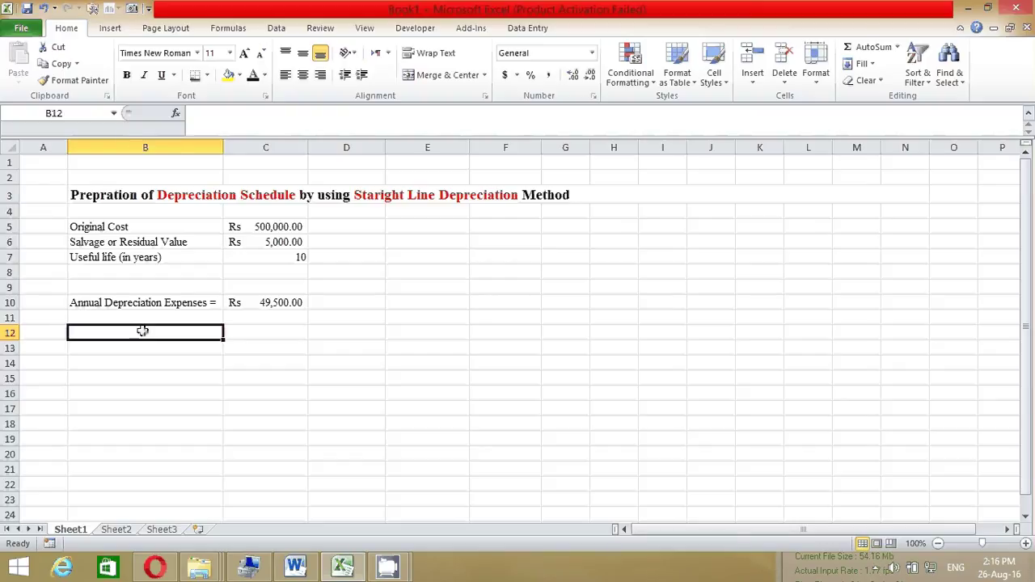
pyautogui.write('P')
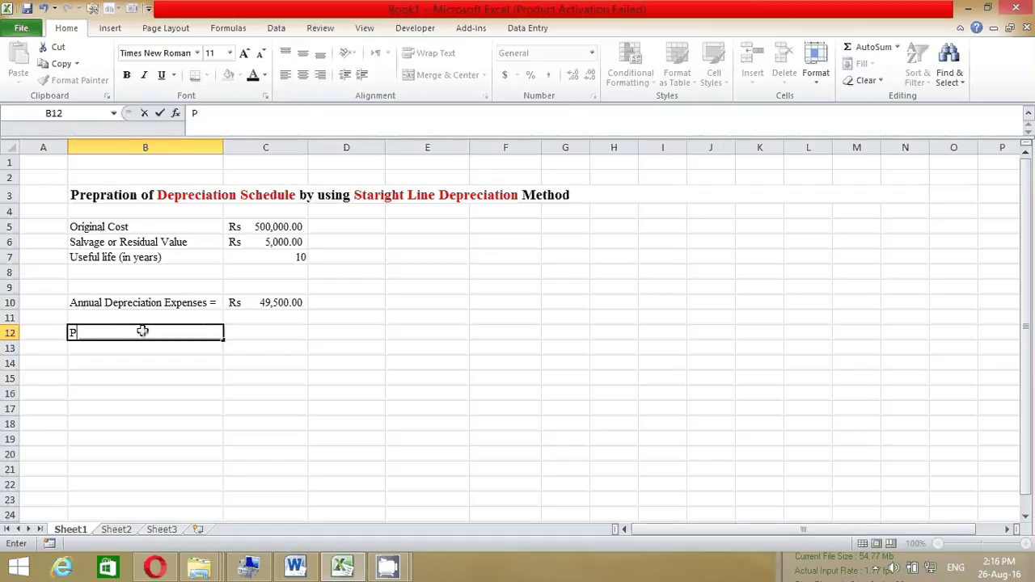
pyautogui.write('eriod')
pyautogui.press('Tab')
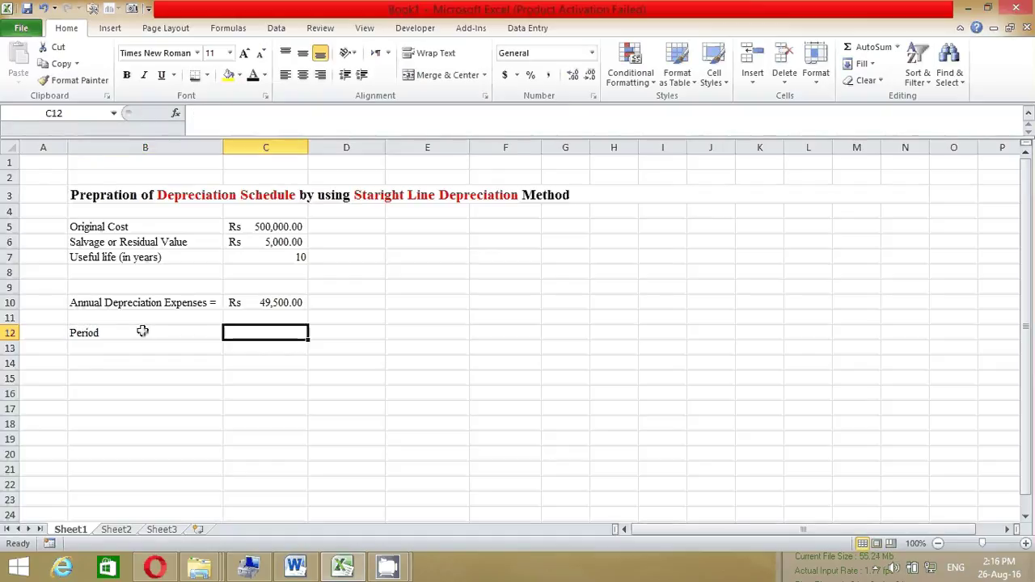
pyautogui.write('B')
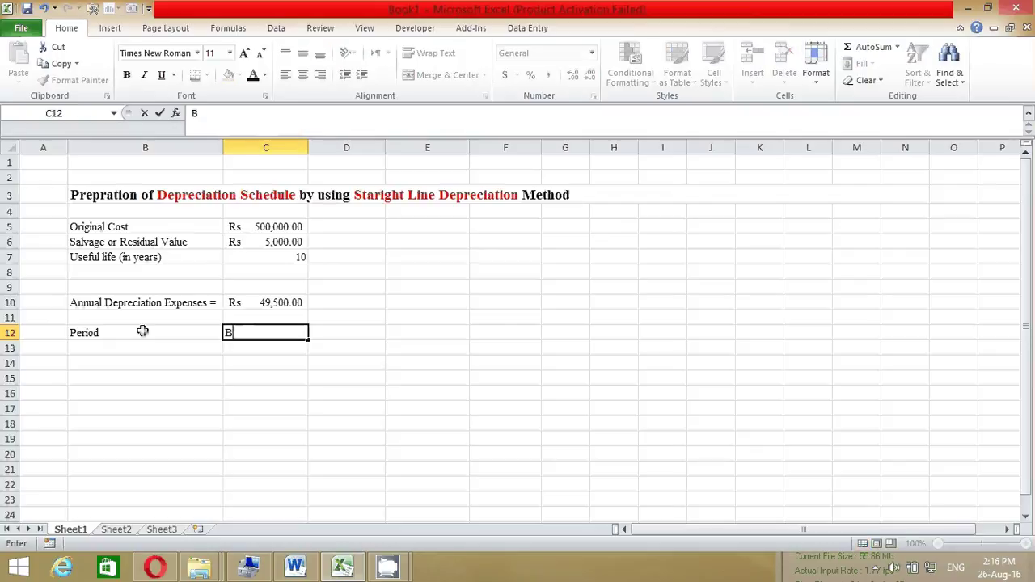
pyautogui.press('BackSpace')
pyautogui.write('Book Value')
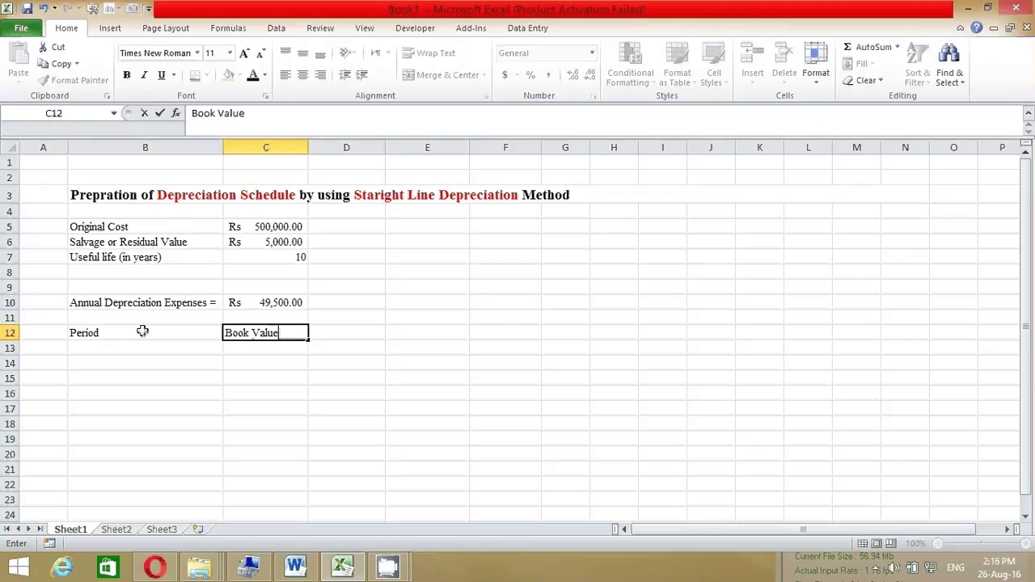
pyautogui.write(' in Beginn')
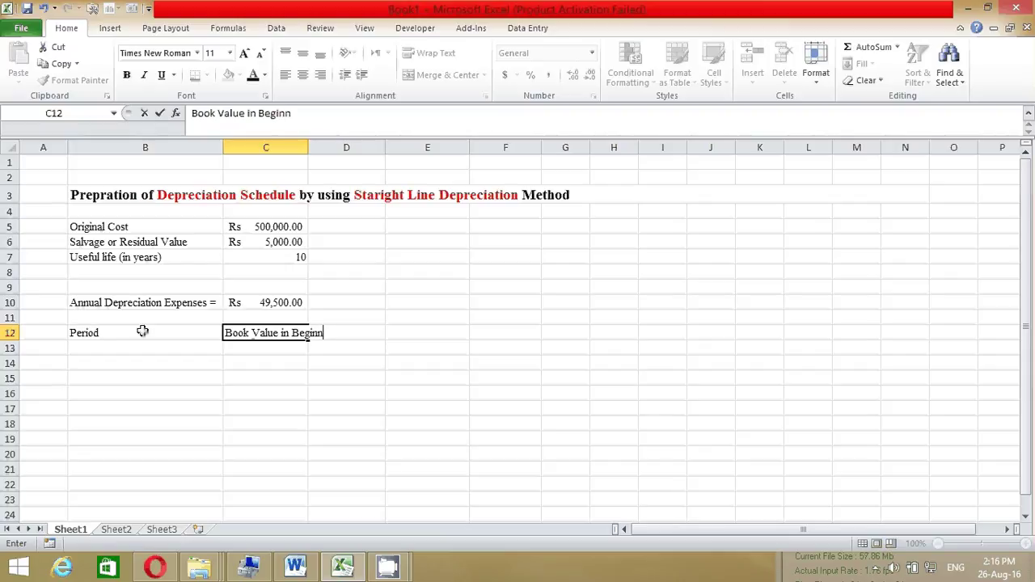
pyautogui.write('ing Year')
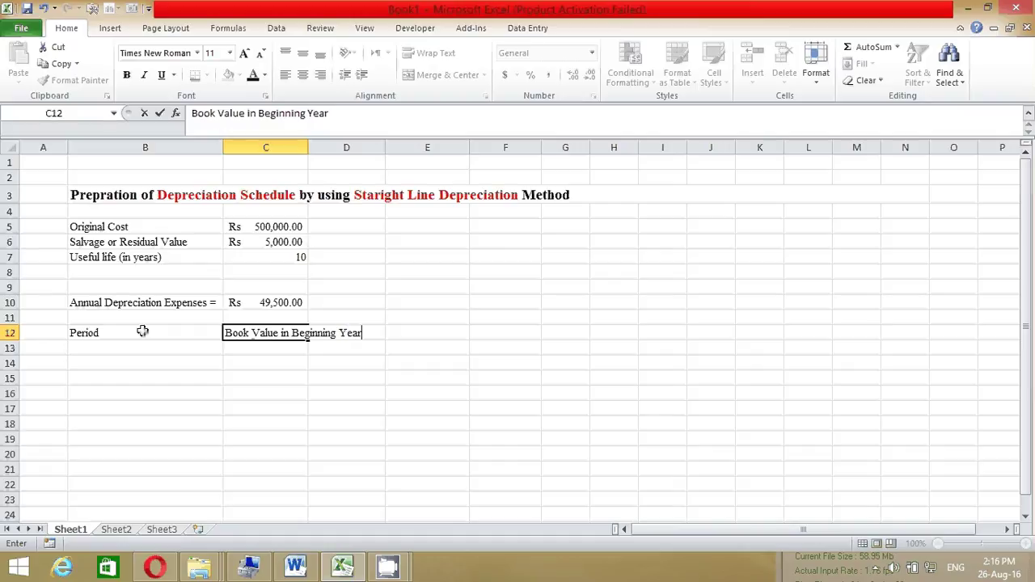
pyautogui.press('Tab')
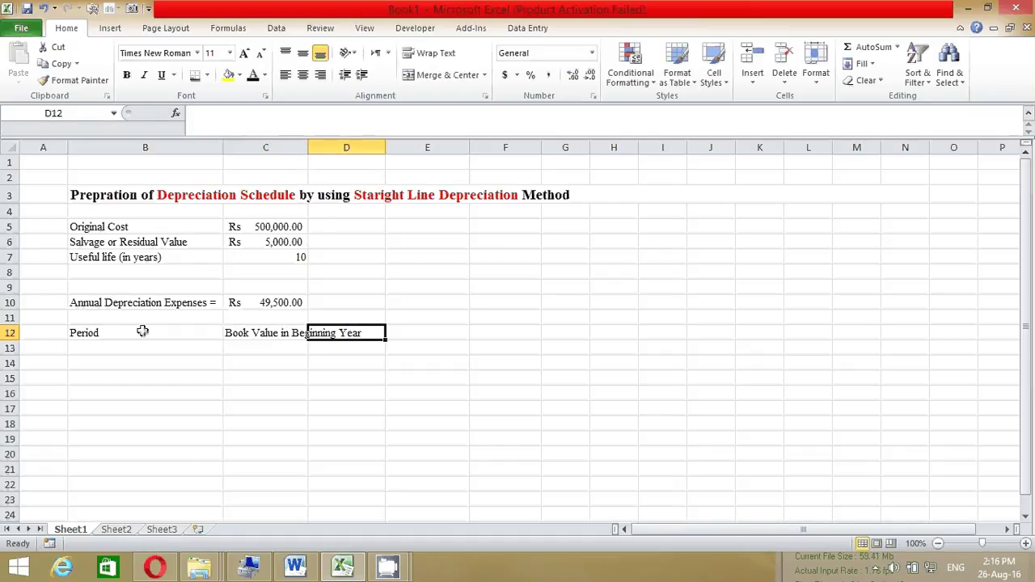
# Enter the heading Annual Depreciation Expenses in D12.
pyautogui.write('Annual D')
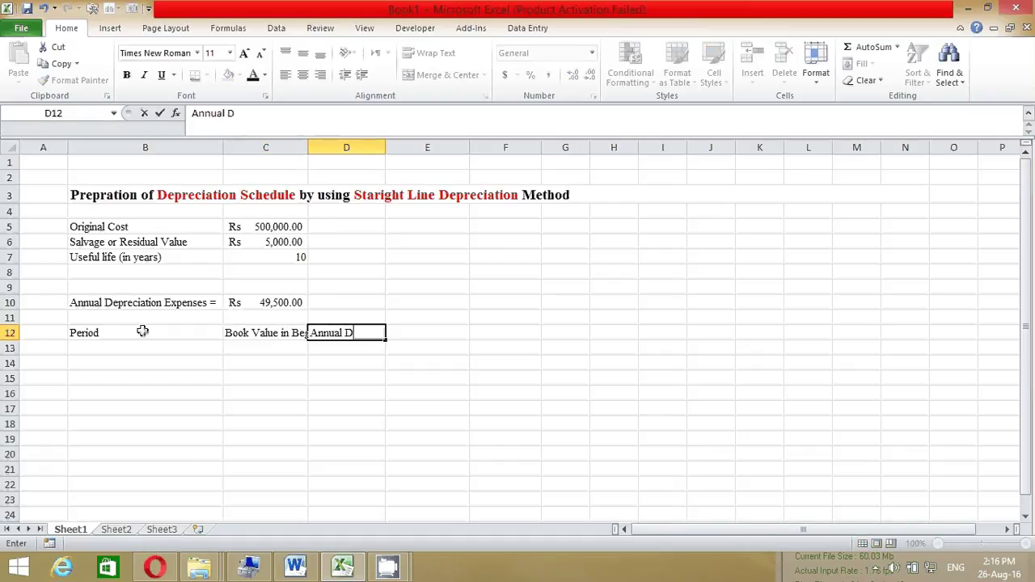
pyautogui.write('epreciat')
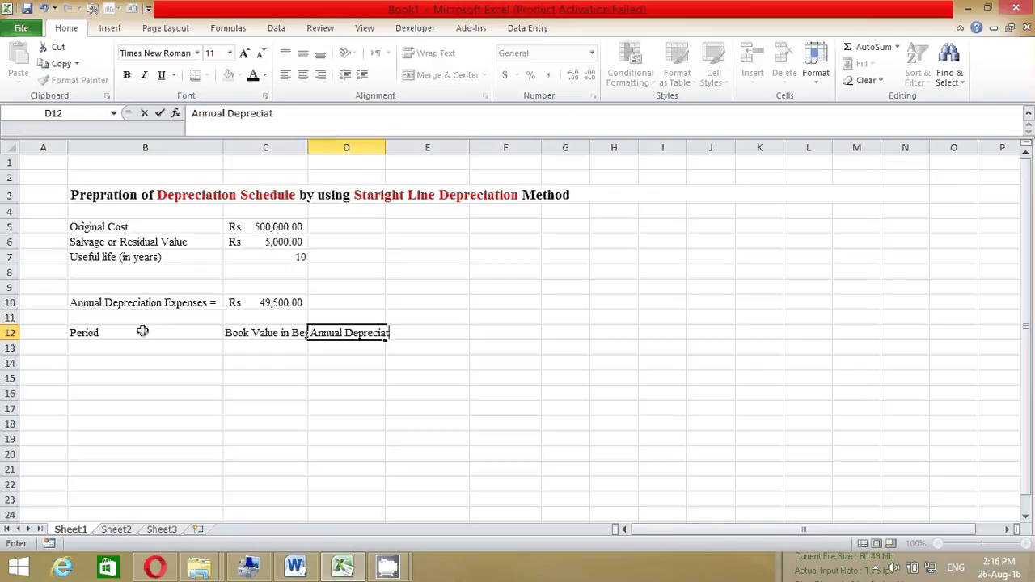
pyautogui.write('ion Expe')
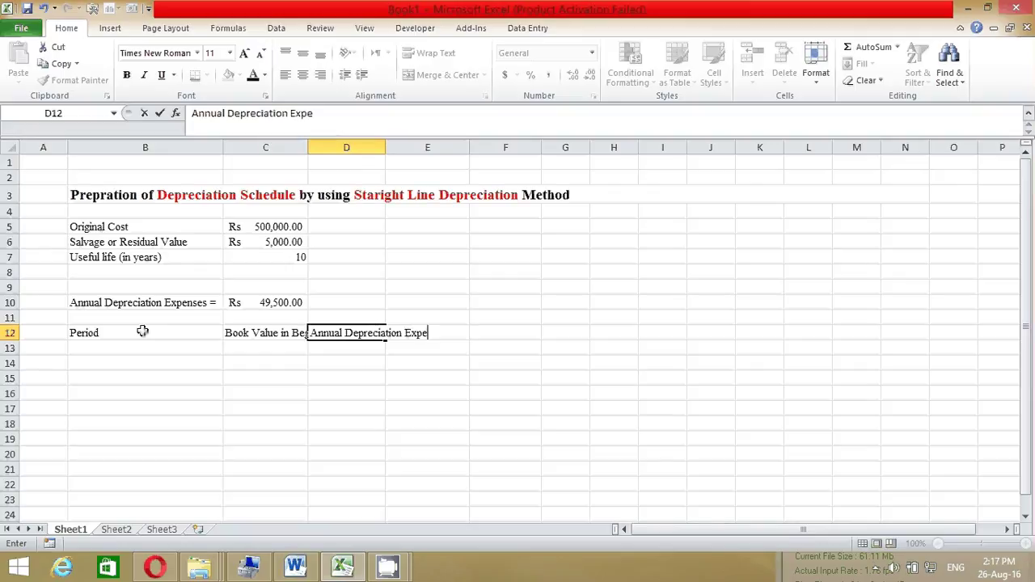
pyautogui.write('nses')
pyautogui.press('Tab')
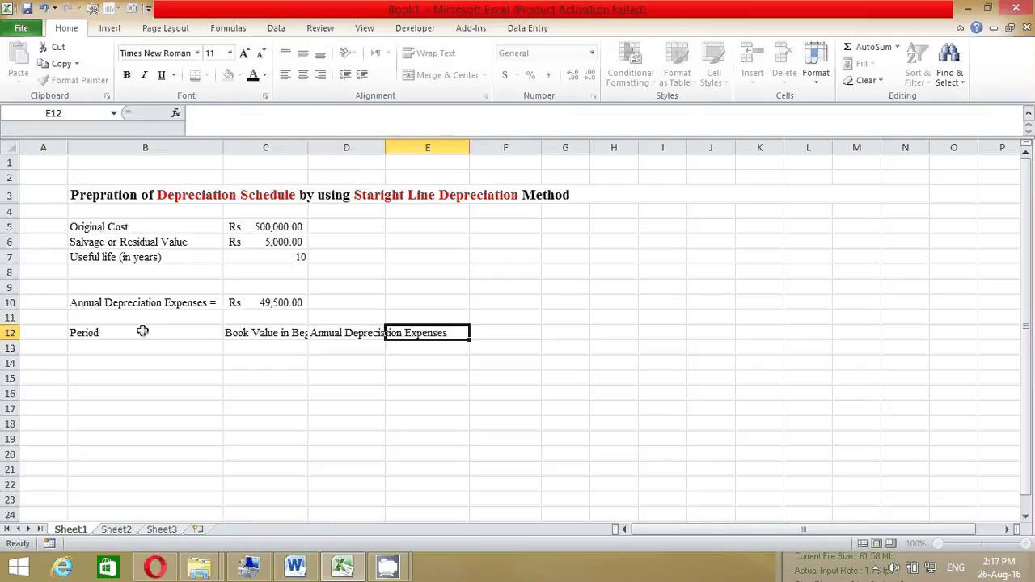
# Enter the heading Accumulated Depreciation Expenses in E12.
pyautogui.write('Accul')
pyautogui.press('BackSpace')
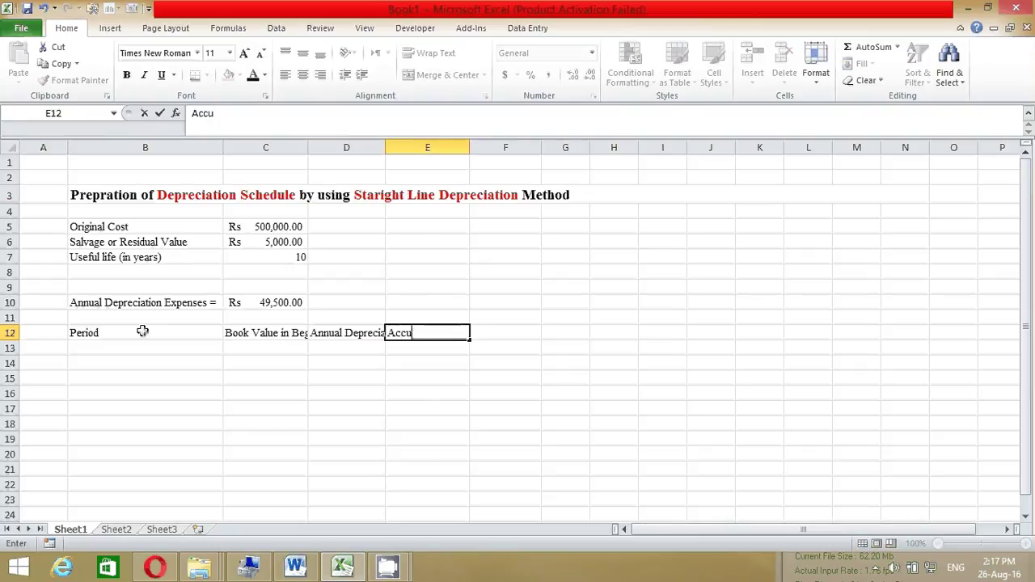
pyautogui.write('mul')
pyautogui.press('BackSpace')
pyautogui.write('late d')
pyautogui.press('BackSpace')
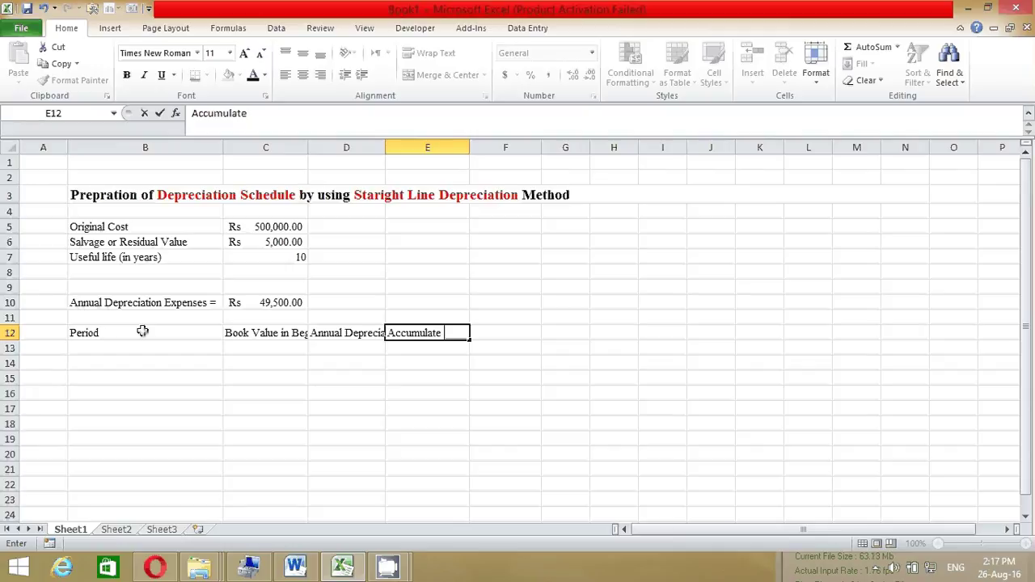
pyautogui.write('d Deprecia')
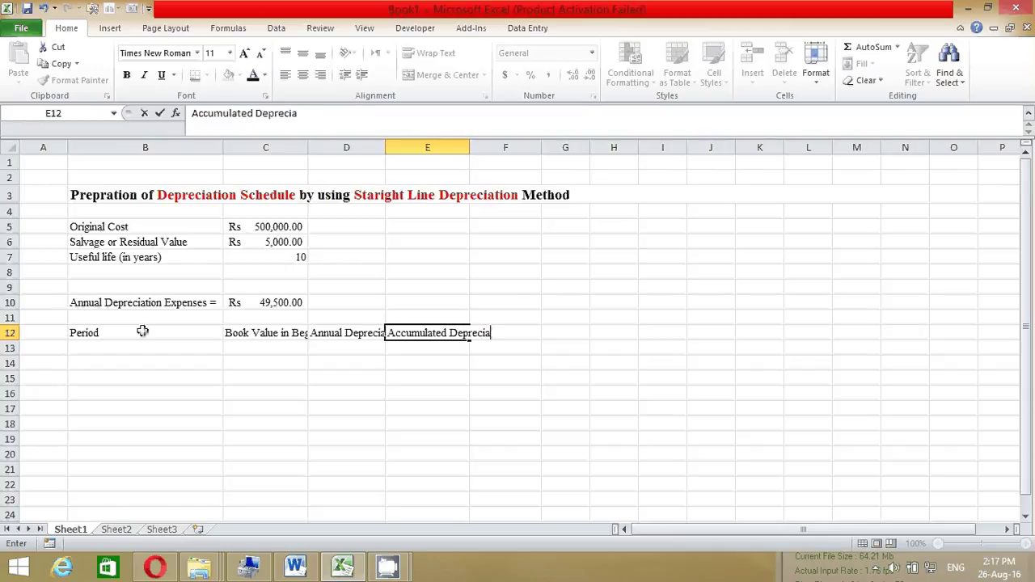
pyautogui.write('tion Expe')
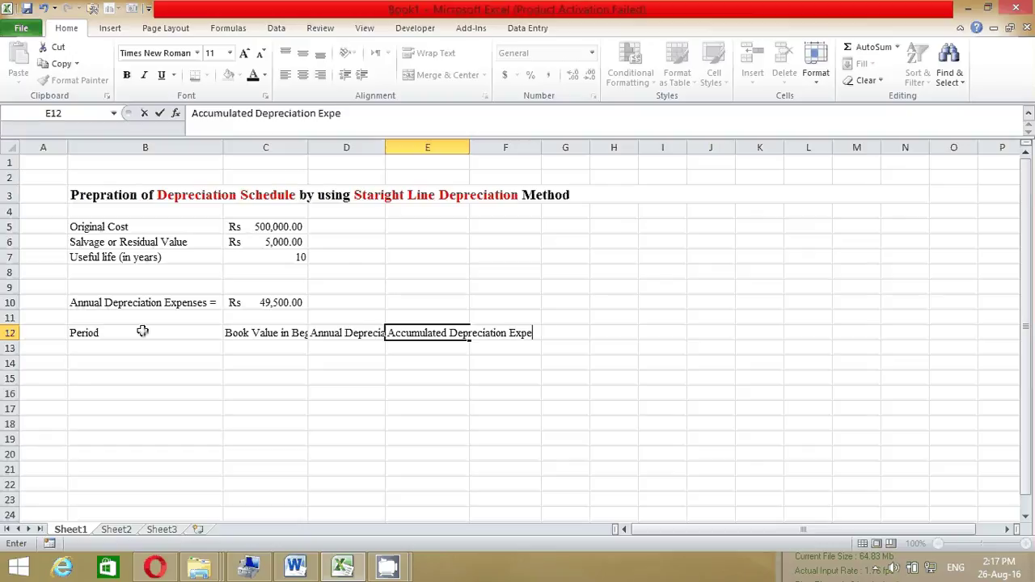
pyautogui.write('nsese')
pyautogui.press('Tab')
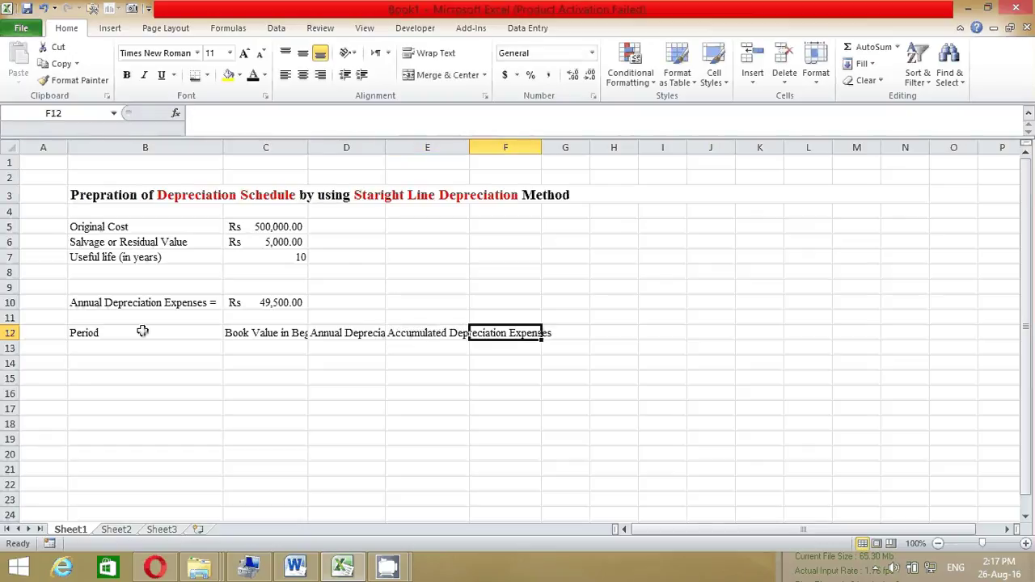
# Enter the heading Book Value in Ending Year in F12.
pyautogui.write('B')
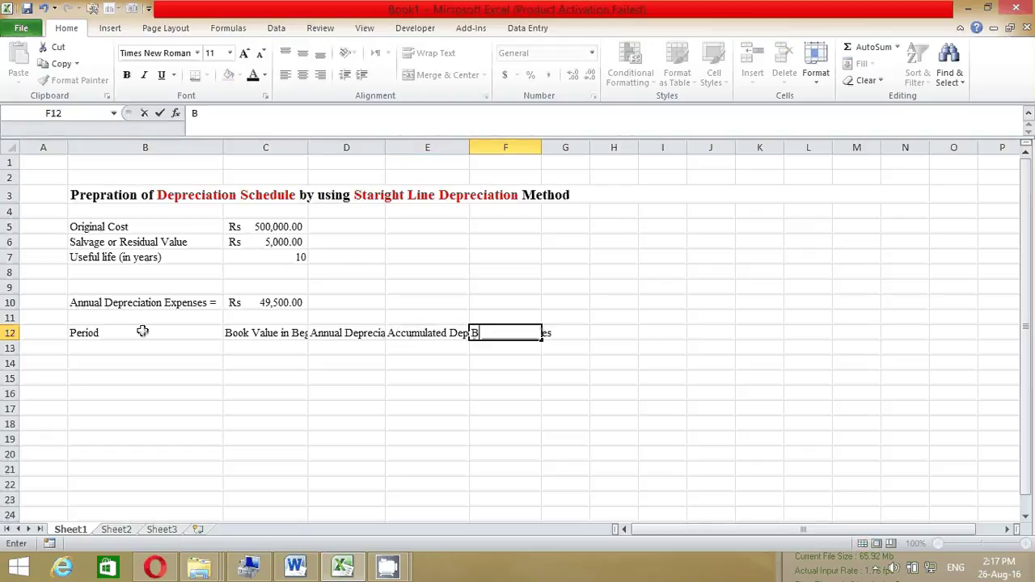
pyautogui.write('ook Value in End')
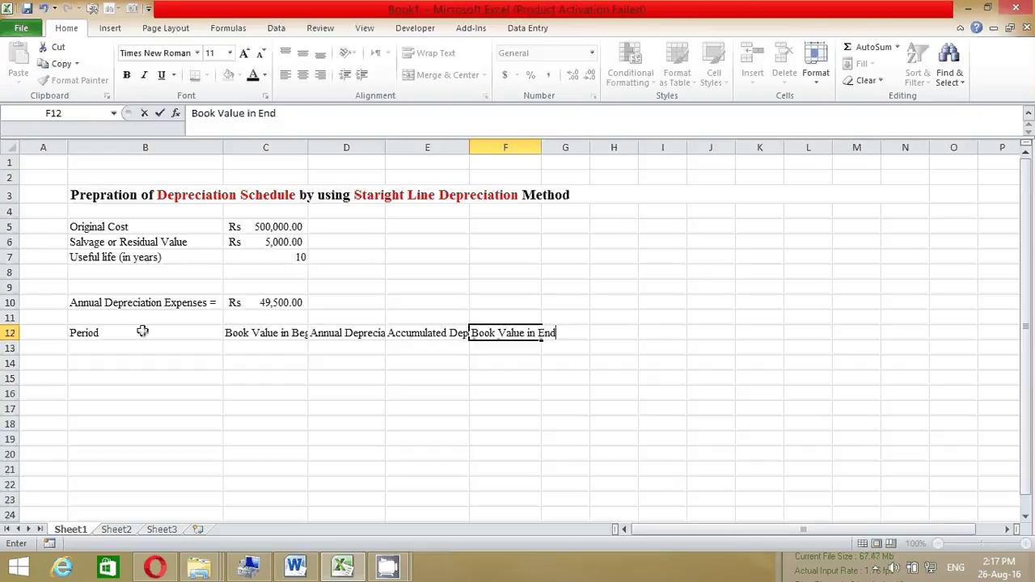
pyautogui.write('ing Year')
pyautogui.press('Return')
# Wrap the text of the heading row B12:G12, centre it horizontally and make it bold.
pyautogui.click(165, 333)
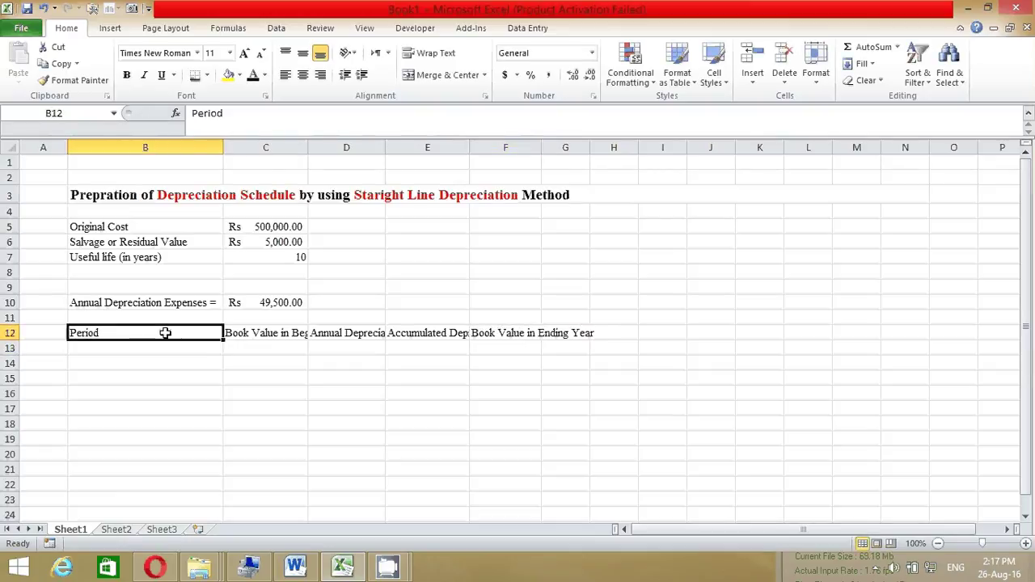
pyautogui.moveTo(165, 332); pyautogui.dragTo(586, 330)
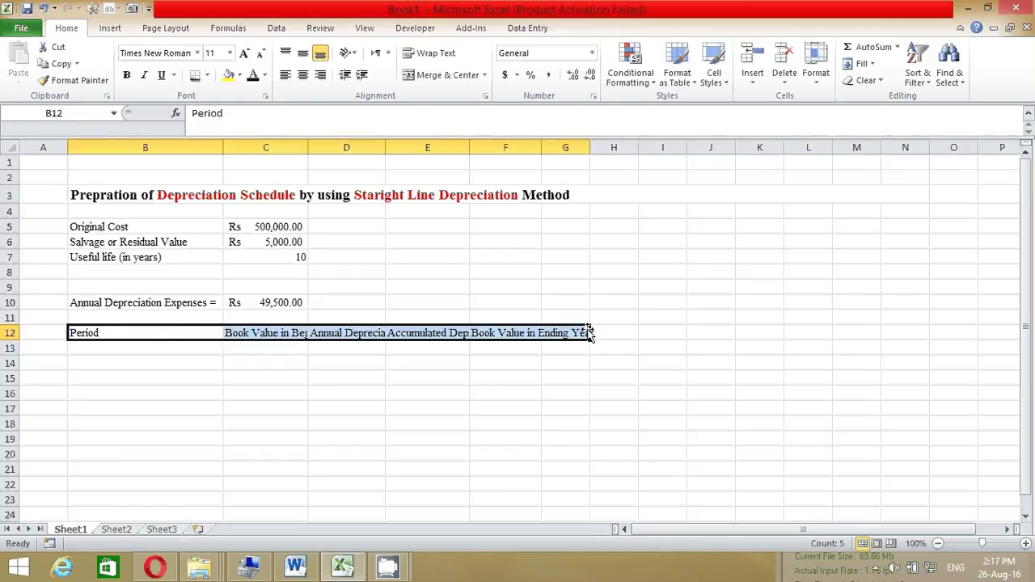
pyautogui.click(444, 54)
pyautogui.click(303, 74)
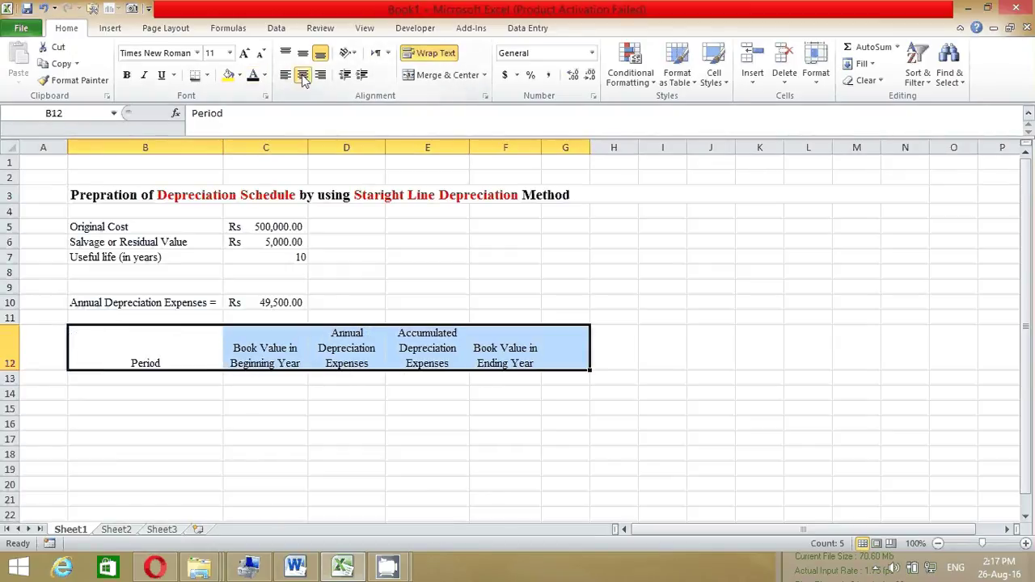
pyautogui.click(126, 76)
# Apply a Top and Thick Bottom Border to the heading row B12:G12.
pyautogui.click(207, 75)
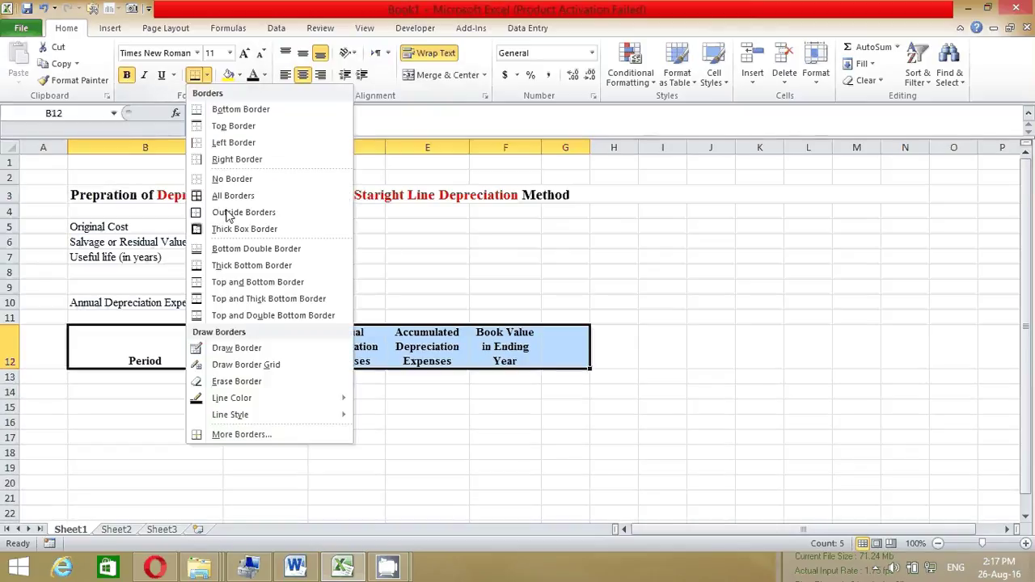
pyautogui.click(234, 299)
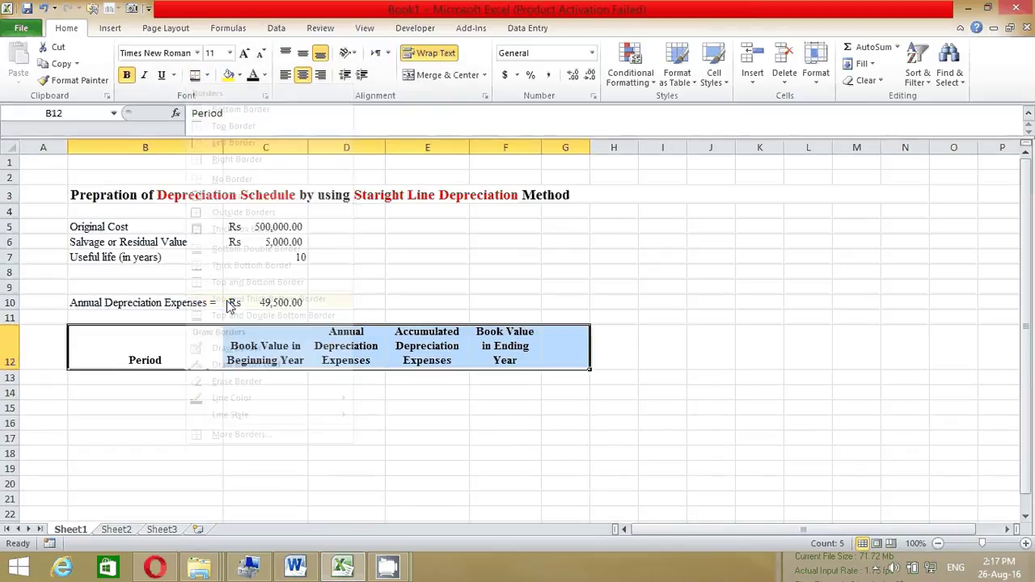
pyautogui.click(266, 420)
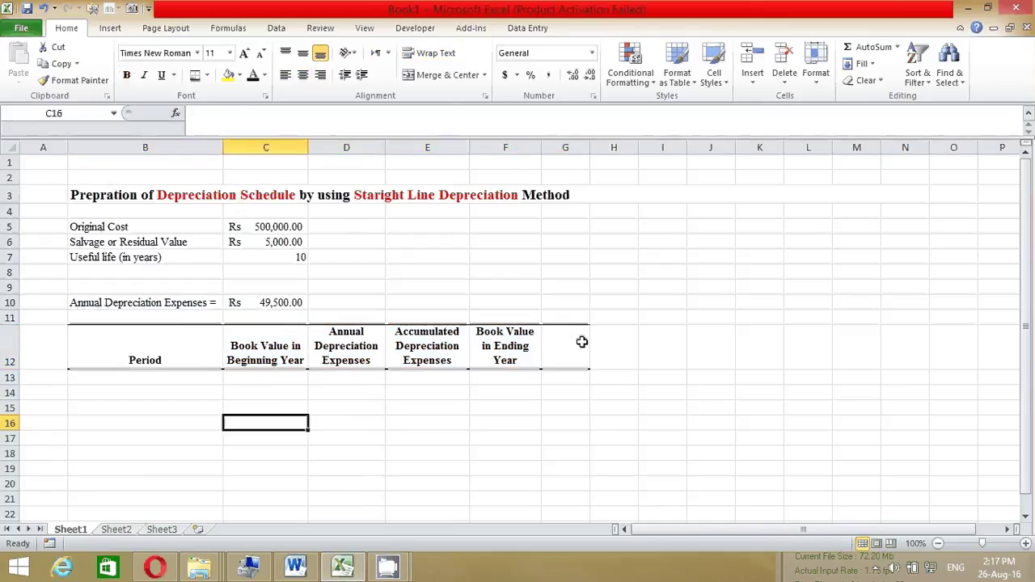
# Remove the borders from the empty cell G12 beside the last heading.
pyautogui.click(577, 360)
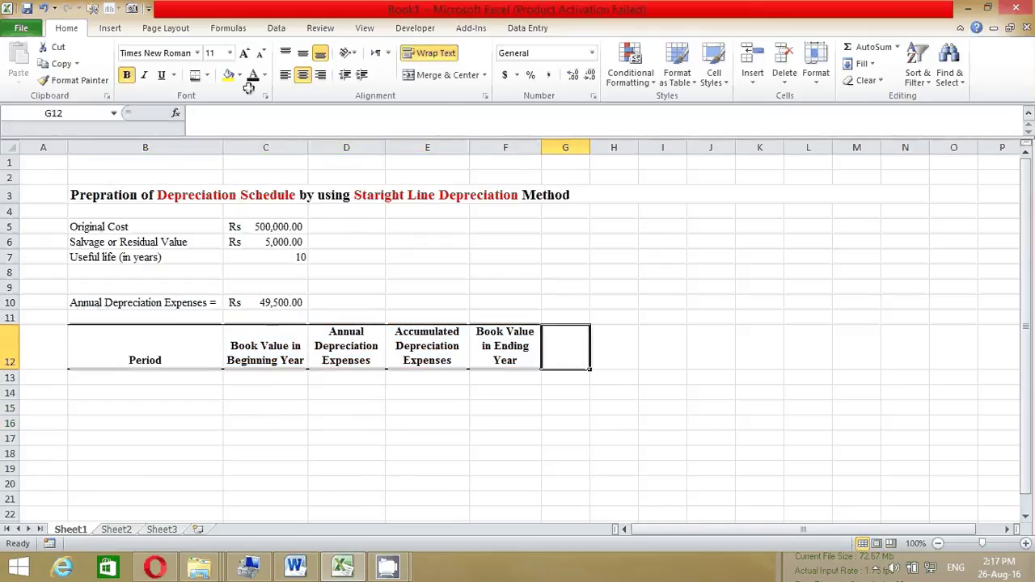
pyautogui.click(206, 75)
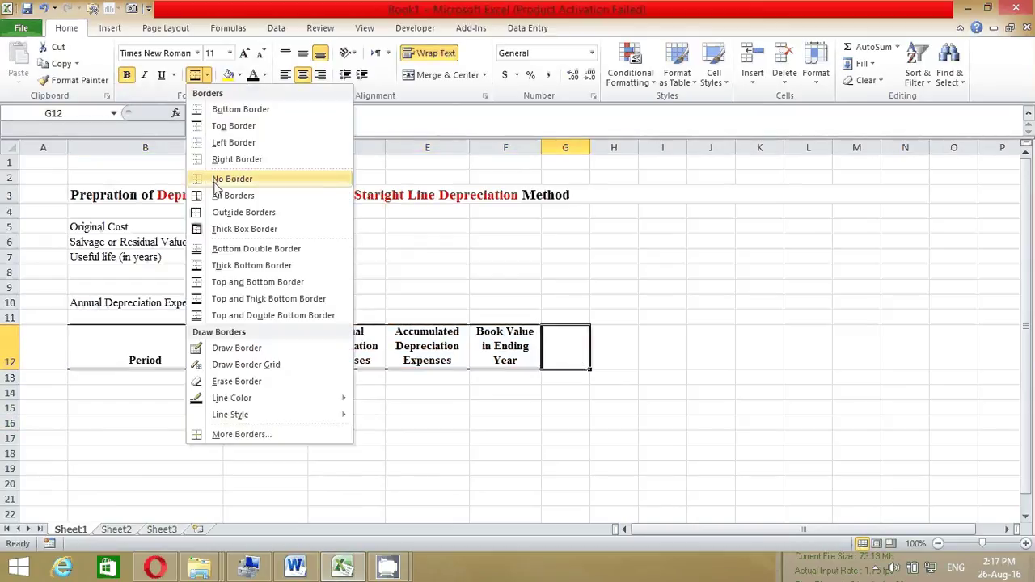
pyautogui.click(216, 181)
pyautogui.click(416, 480)
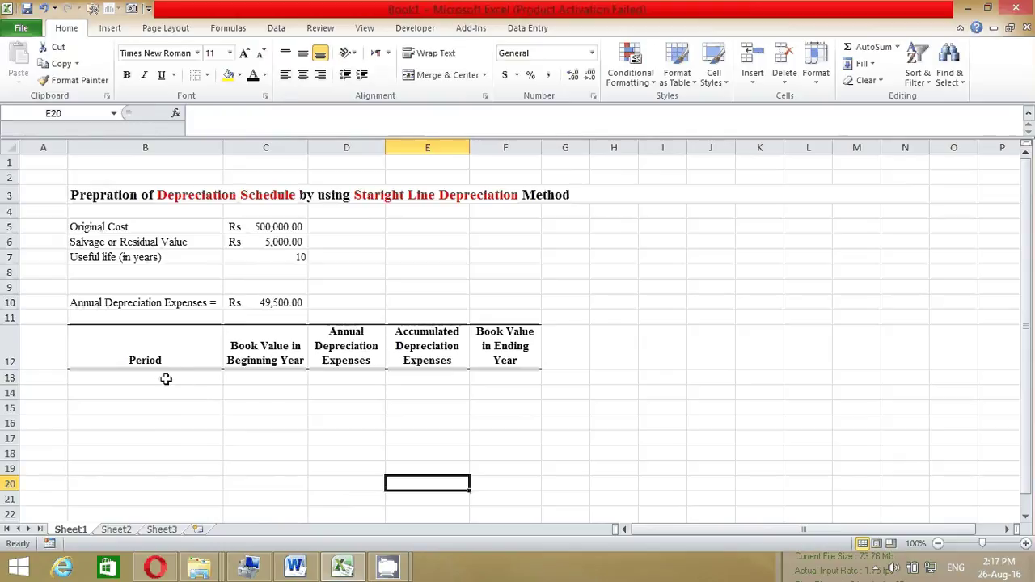
pyautogui.click(166, 378)
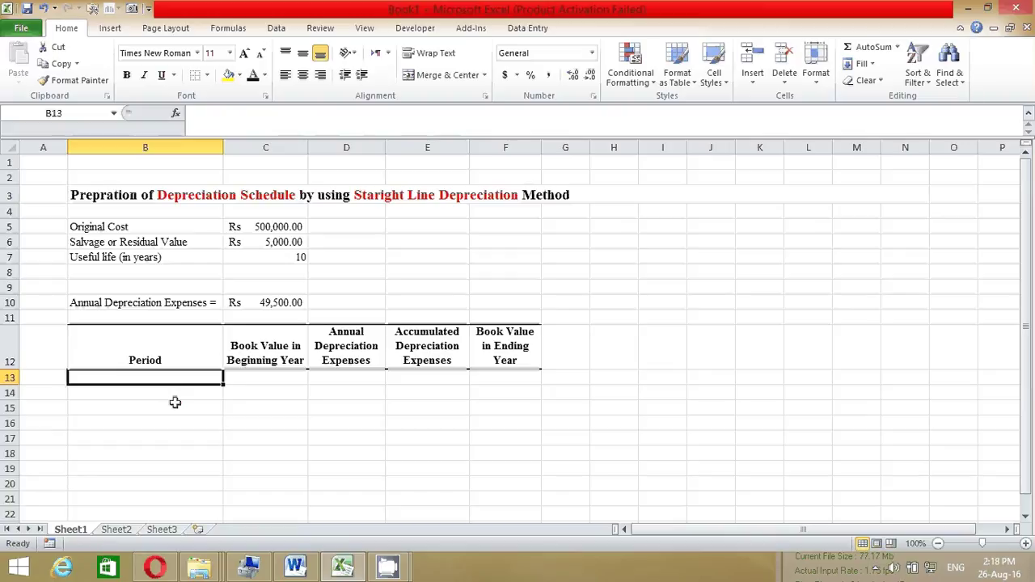
# Number the periods 1 to 10 in B13:B22 and centre them horizontally.
pyautogui.write('1')
pyautogui.press('Return')
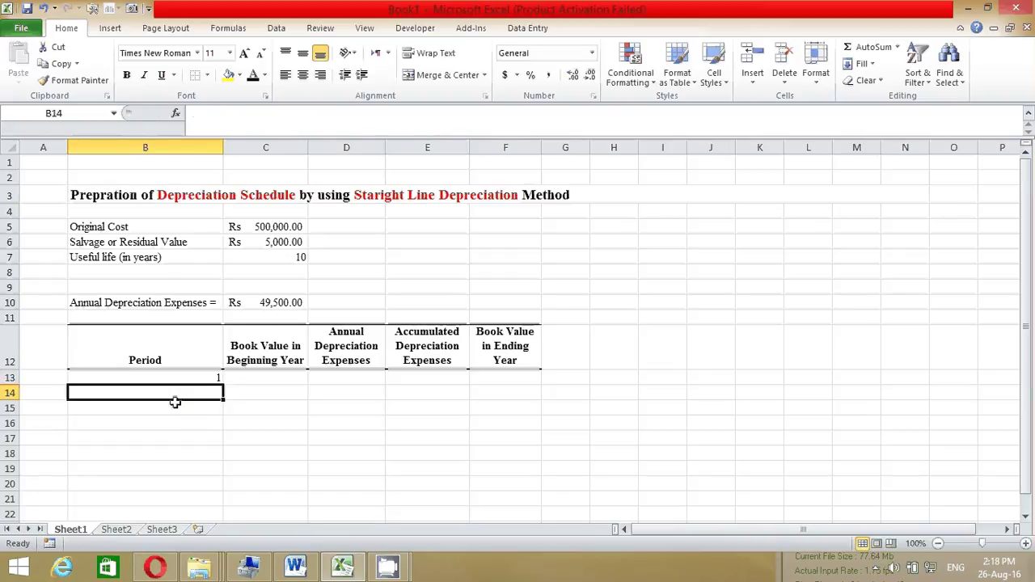
pyautogui.write('2')
pyautogui.press('Return')
pyautogui.moveTo(196, 384); pyautogui.dragTo(224, 518)
pyautogui.click(303, 76)
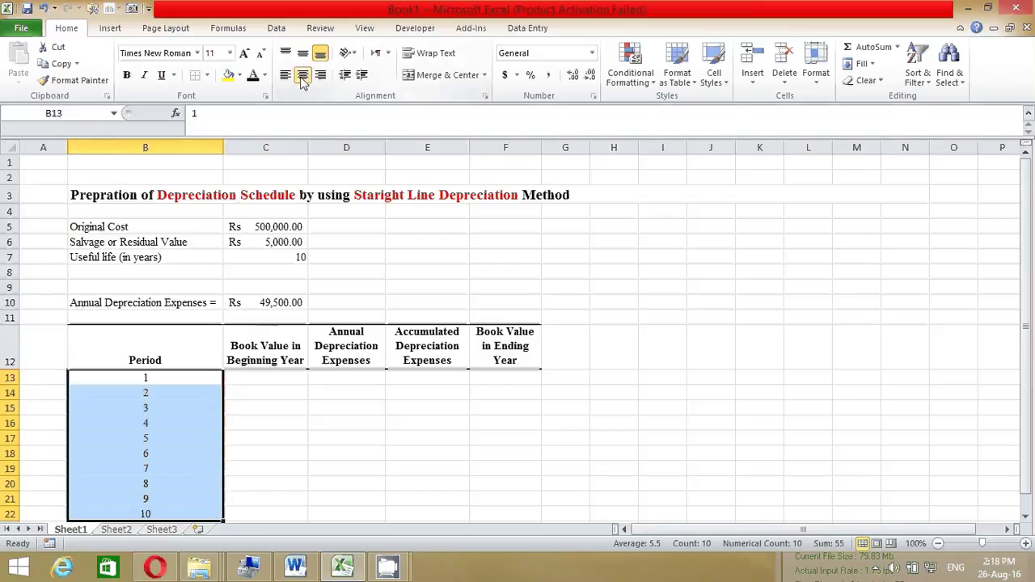
# Link the first period's beginning book value in C13 to the original cost with =C5.
pyautogui.click(283, 376)
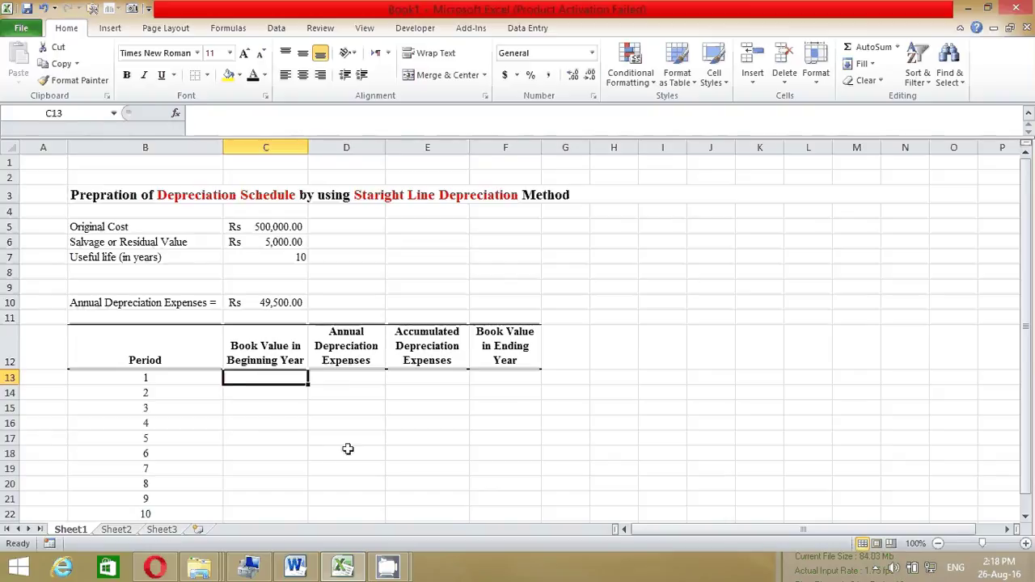
pyautogui.write('=')
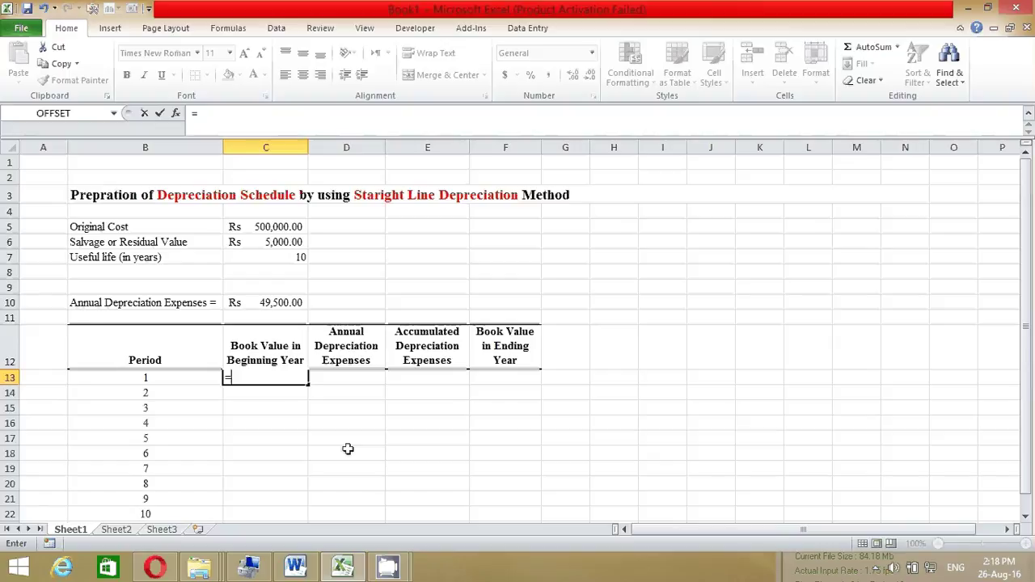
pyautogui.click(279, 226)
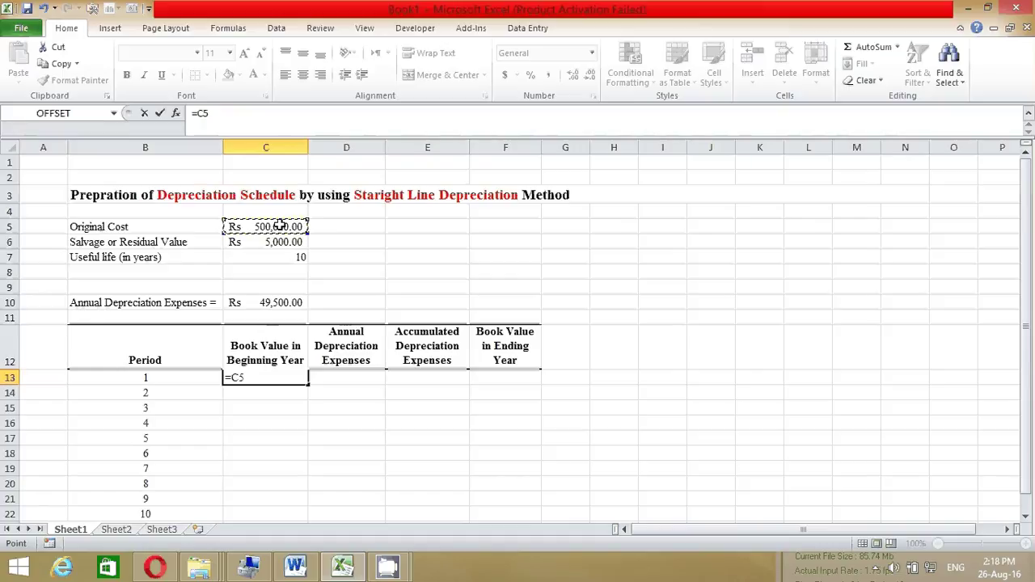
pyautogui.press('Return')
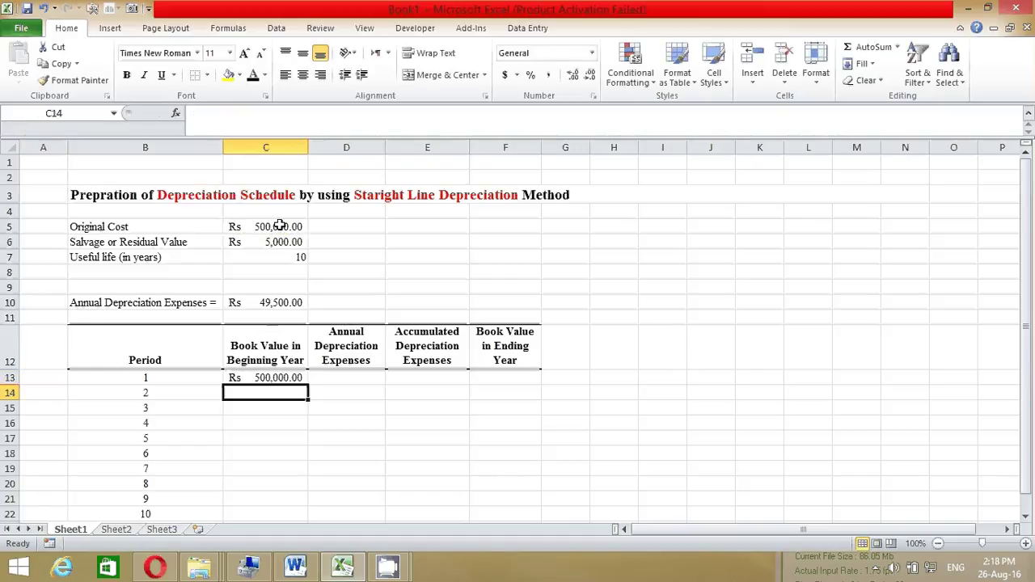
# Enter =$C$10 in D13 as the annual depreciation expense and fill it down to D22.
pyautogui.click(349, 380)
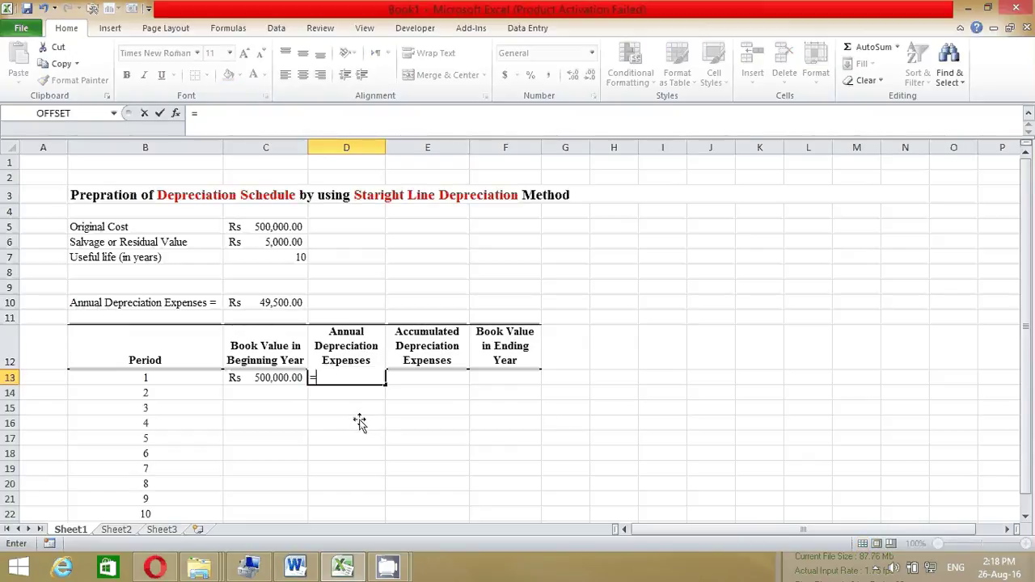
pyautogui.click(282, 302)
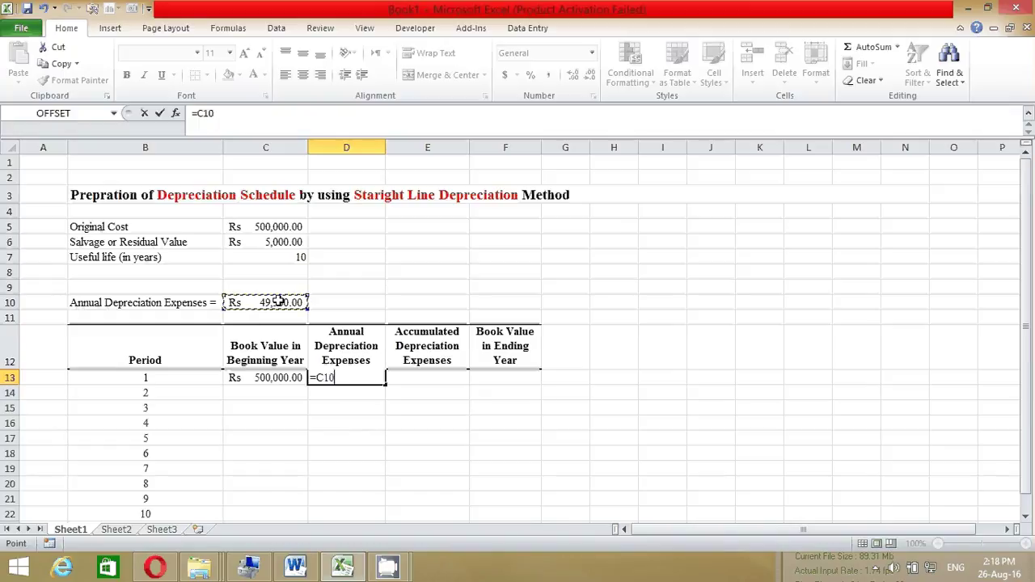
pyautogui.press('F4')
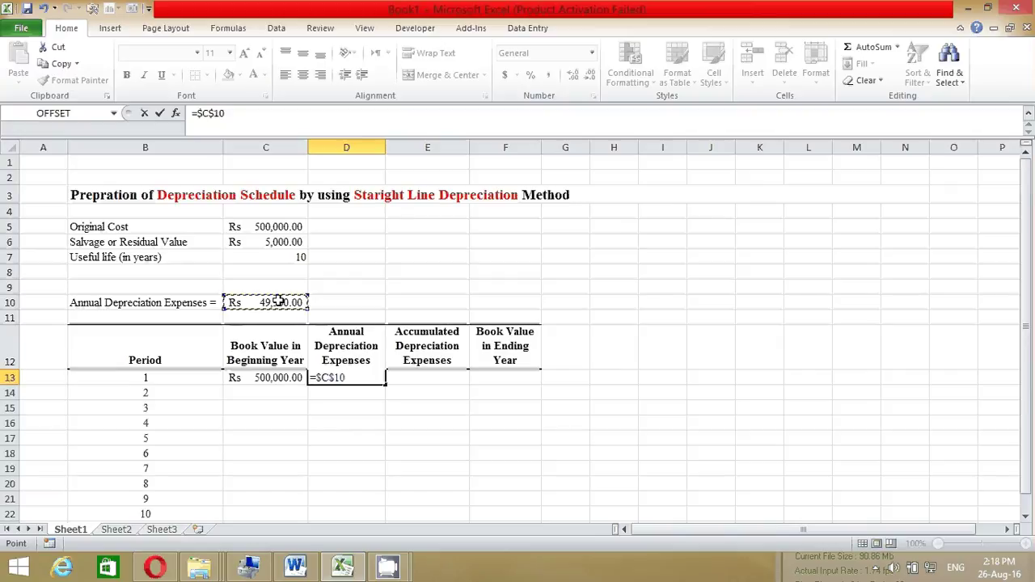
pyautogui.press('Return')
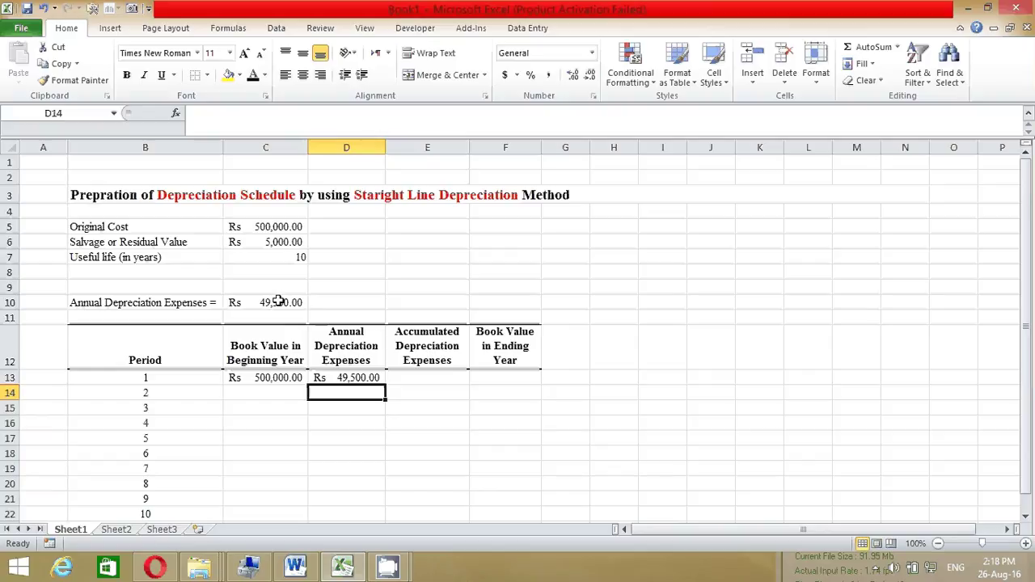
pyautogui.click(343, 377)
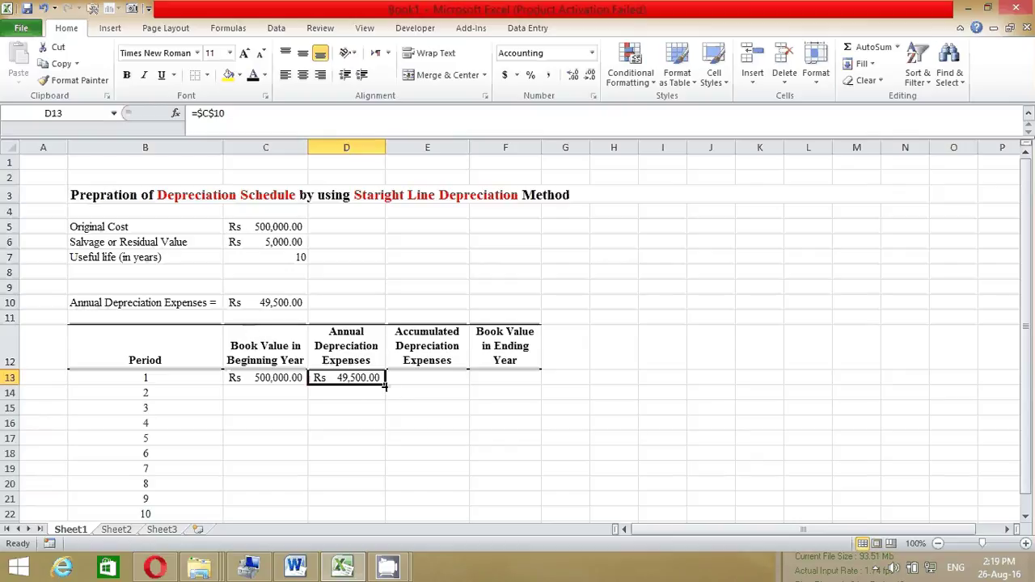
pyautogui.moveTo(385, 386); pyautogui.dragTo(375, 521)
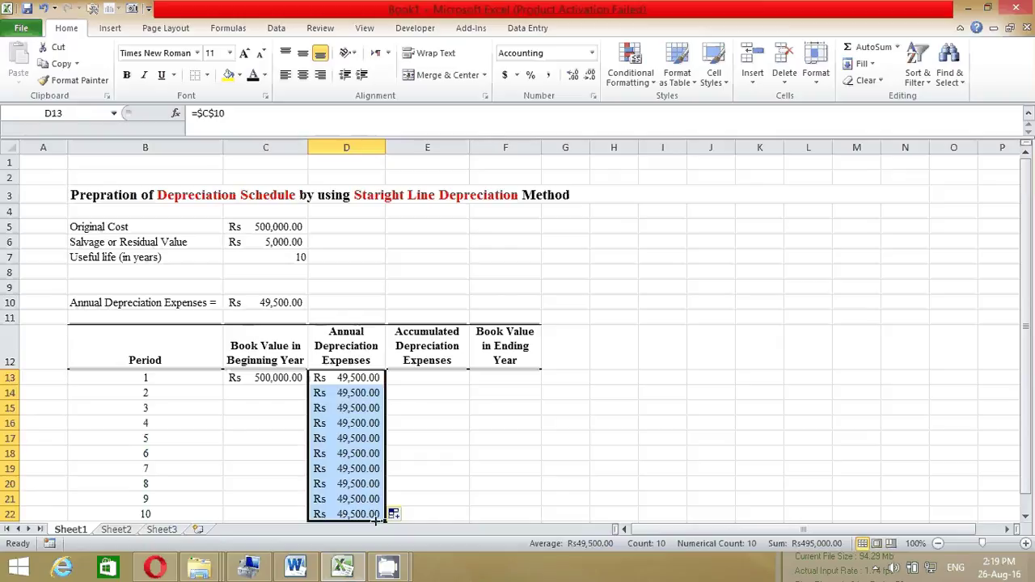
# Set the first period's accumulated depreciation in E13 equal to its annual expense with =D13.
pyautogui.click(432, 378)
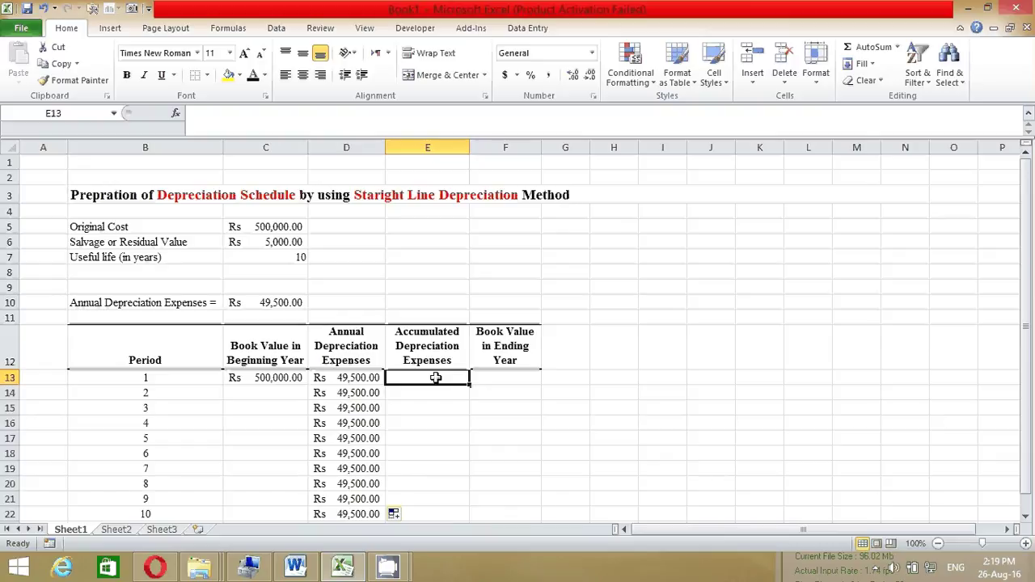
pyautogui.write('=')
pyautogui.click(358, 378)
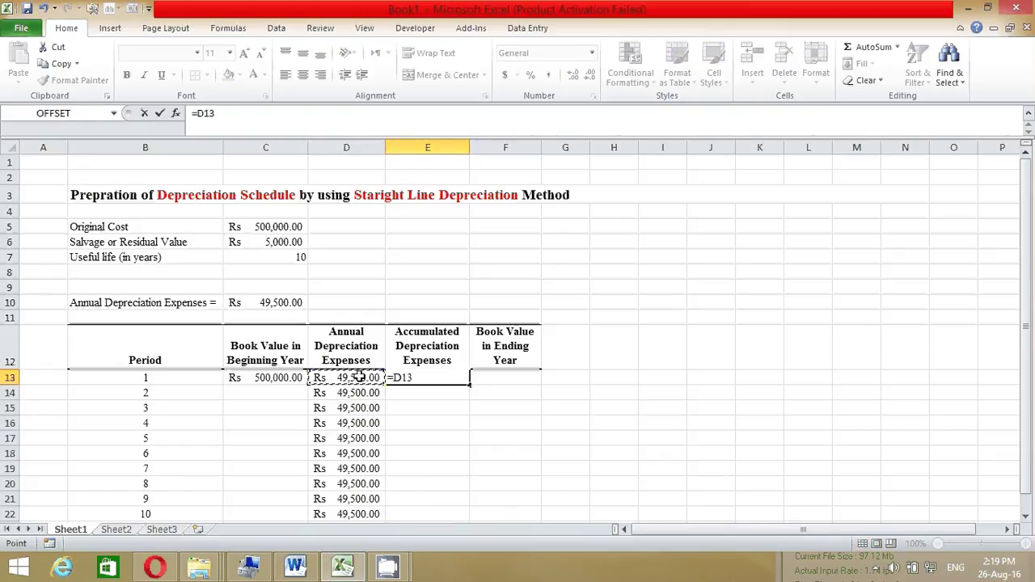
pyautogui.press('Return')
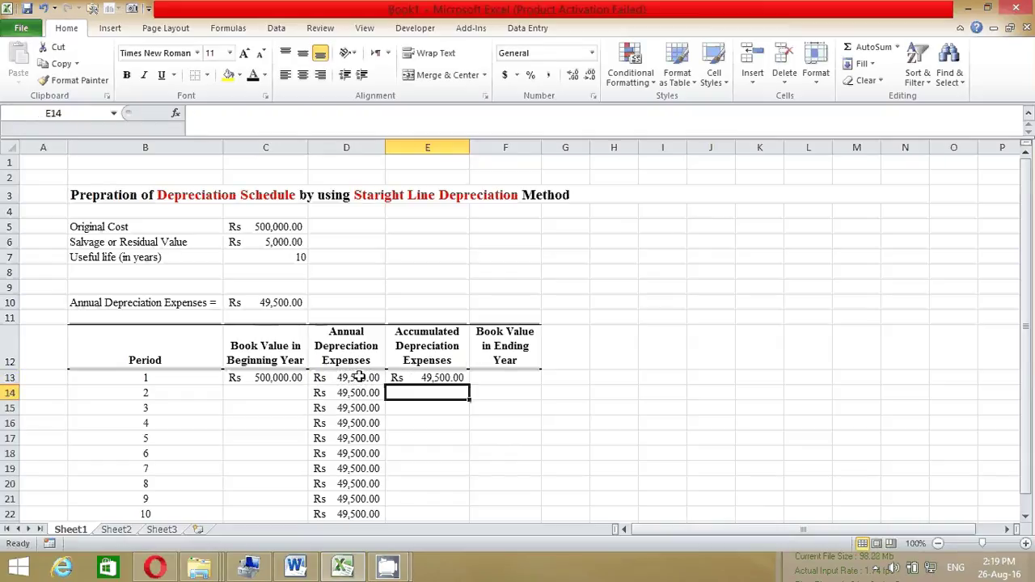
# Enter =E13+D14 in E14 for the running accumulated depreciation and fill it down to E22.
pyautogui.write('=')
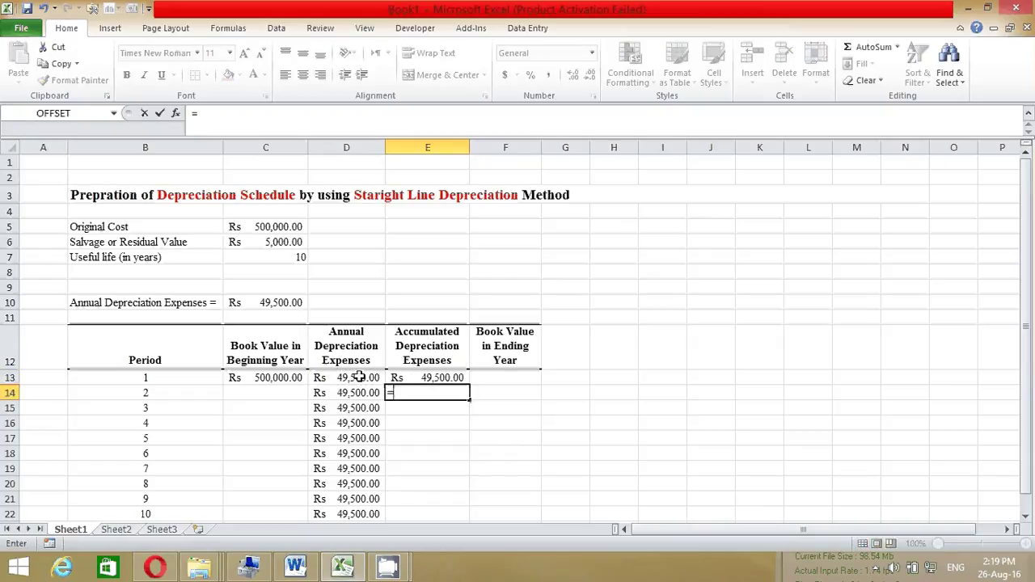
pyautogui.click(430, 377)
pyautogui.write('+')
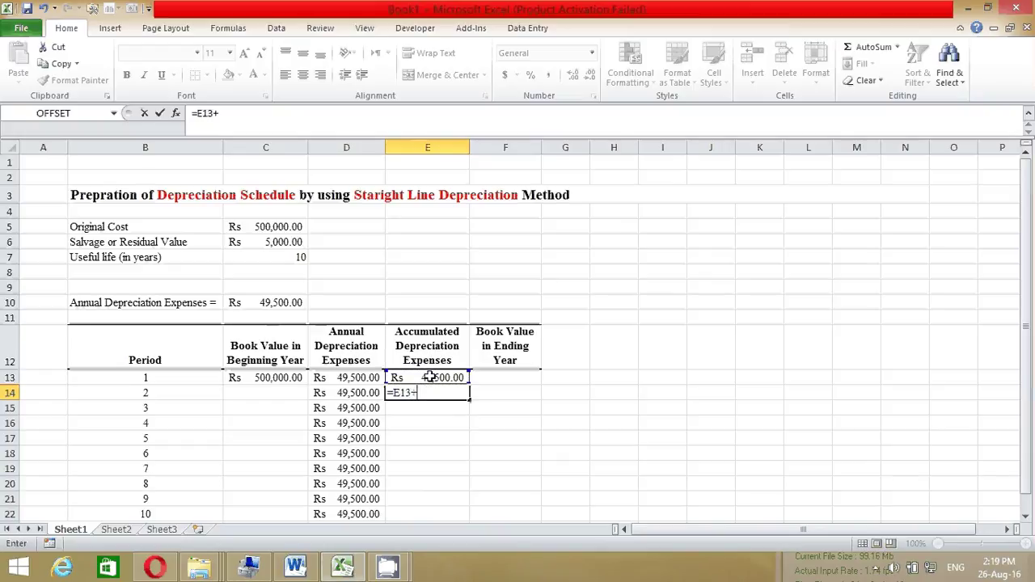
pyautogui.click(366, 392)
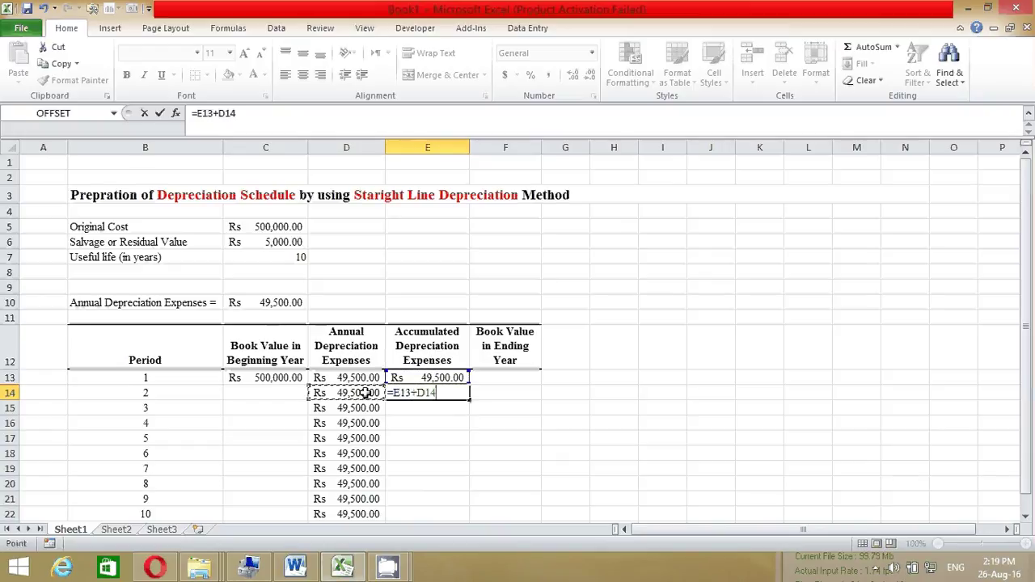
pyautogui.press('Return')
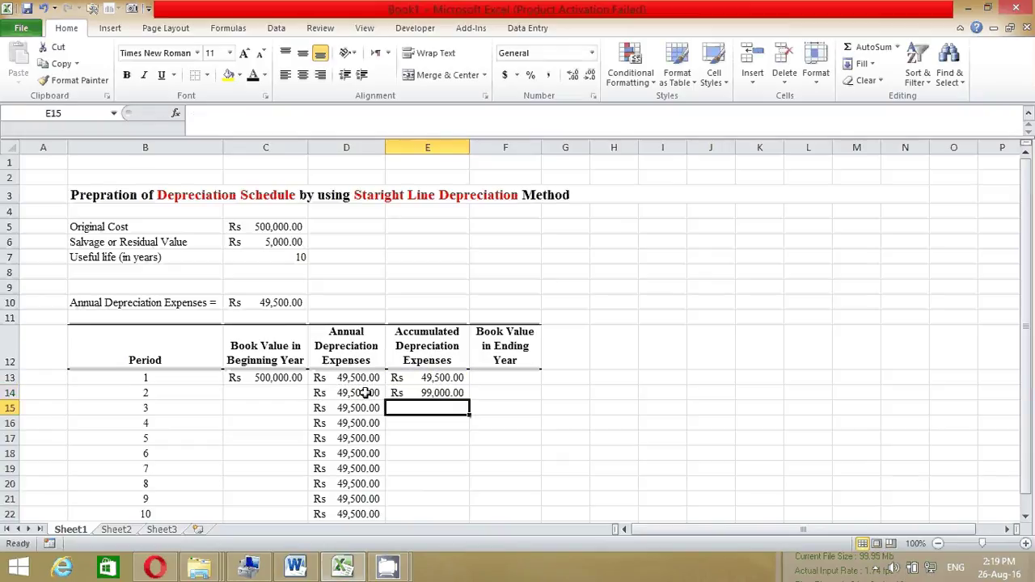
pyautogui.click(459, 394)
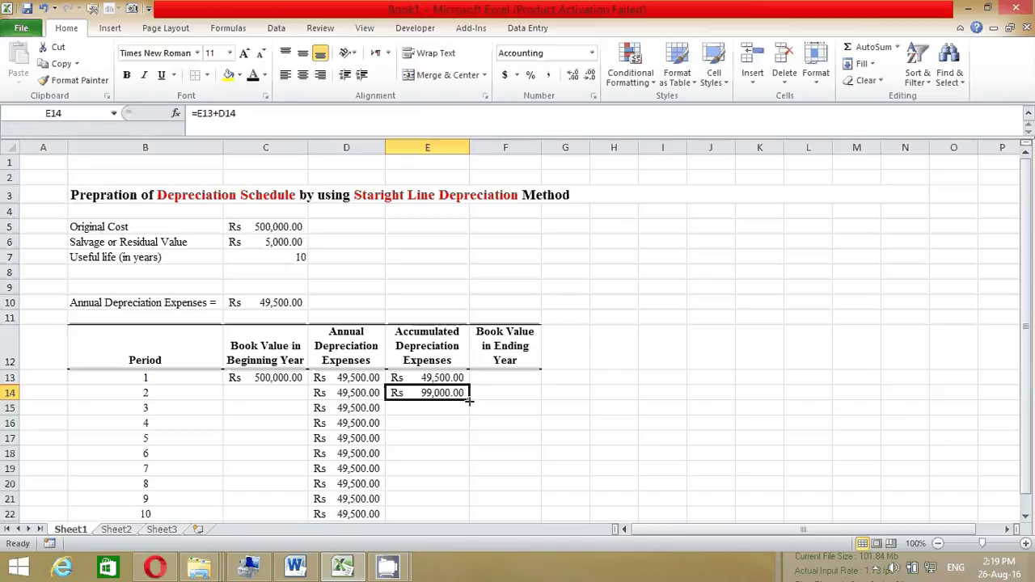
pyautogui.moveTo(467, 401); pyautogui.dragTo(445, 441)
# Calculate the ending book value in F13 with =C13-D13 and fill the formula down to F22.
pyautogui.click(506, 299)
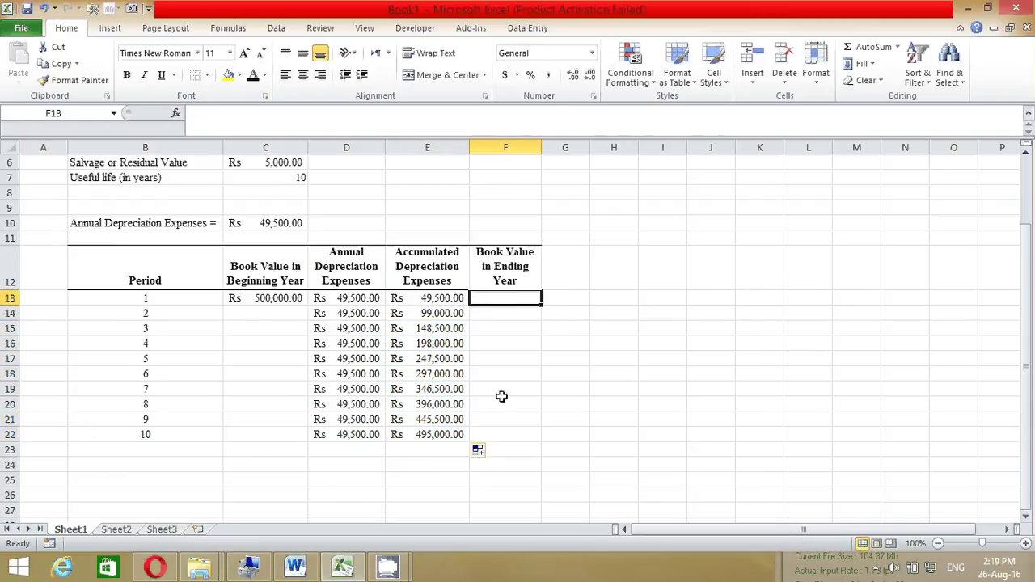
pyautogui.write('=')
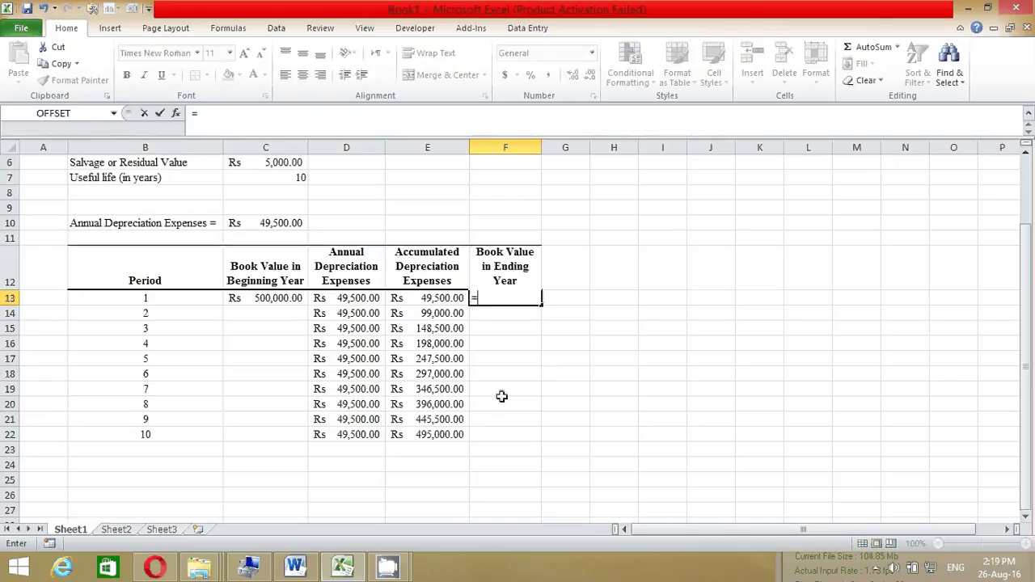
pyautogui.click(281, 299)
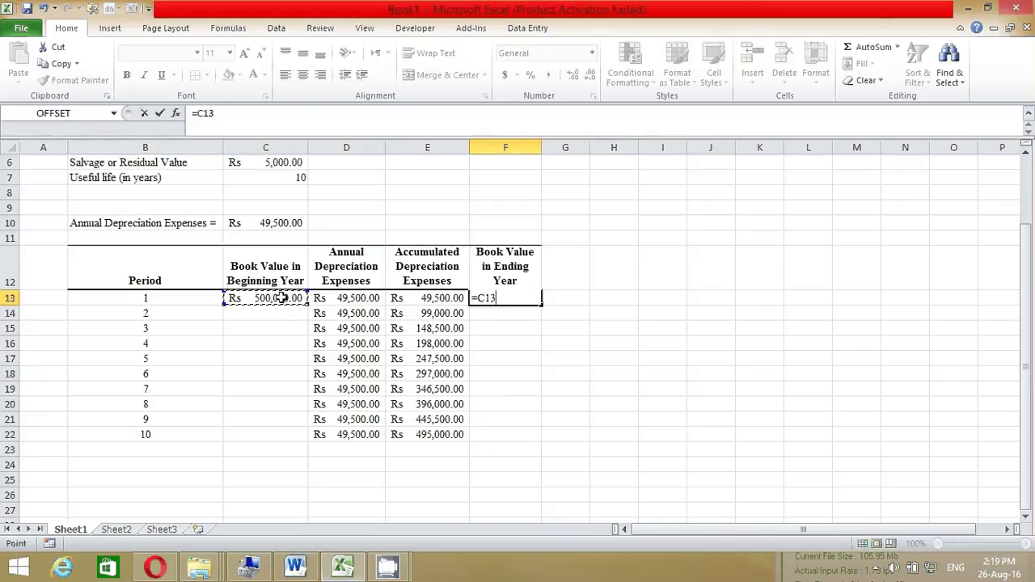
pyautogui.write('-')
pyautogui.click(368, 297)
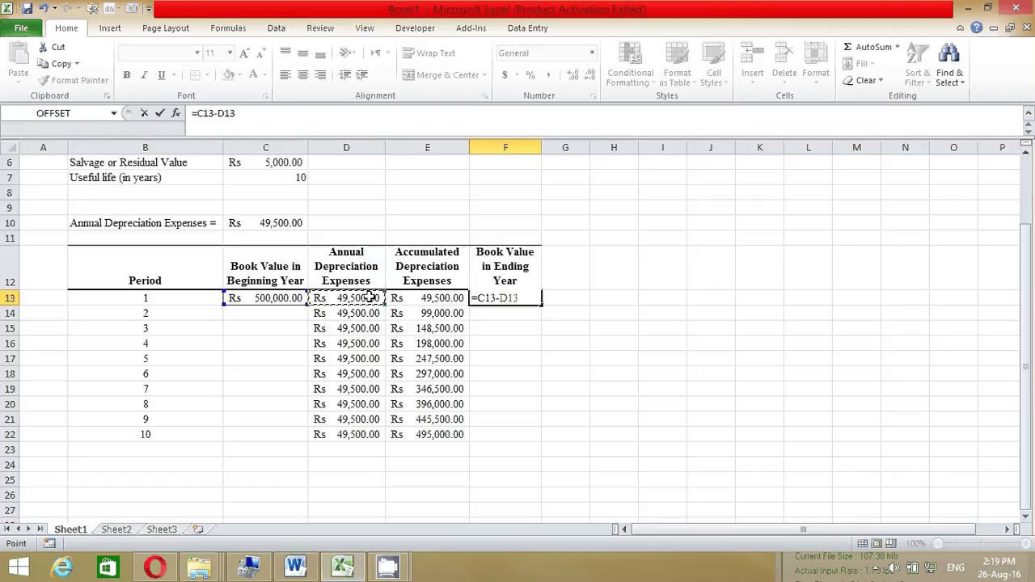
pyautogui.press('Return')
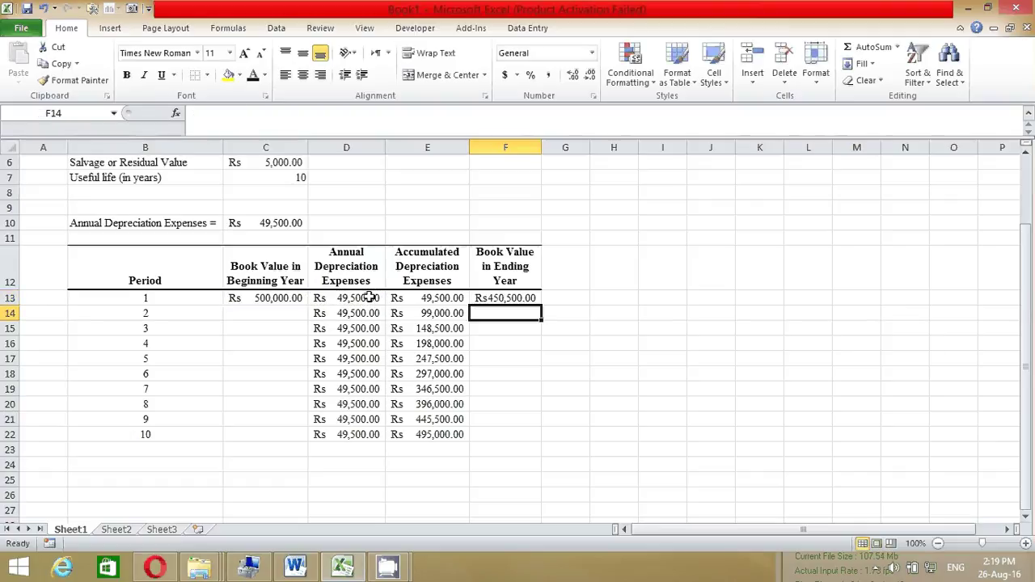
pyautogui.click(527, 297)
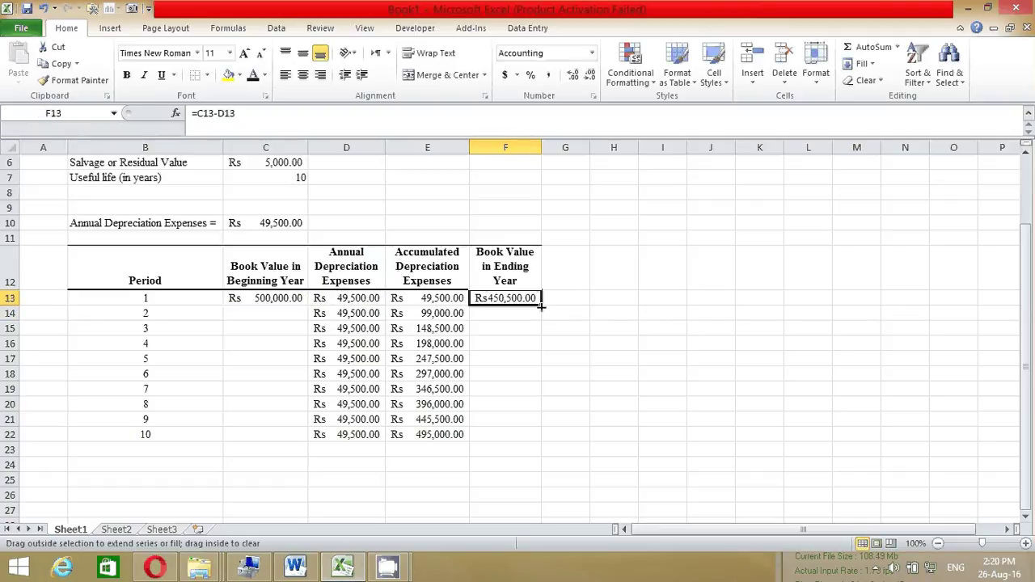
pyautogui.moveTo(541, 300); pyautogui.dragTo(534, 437)
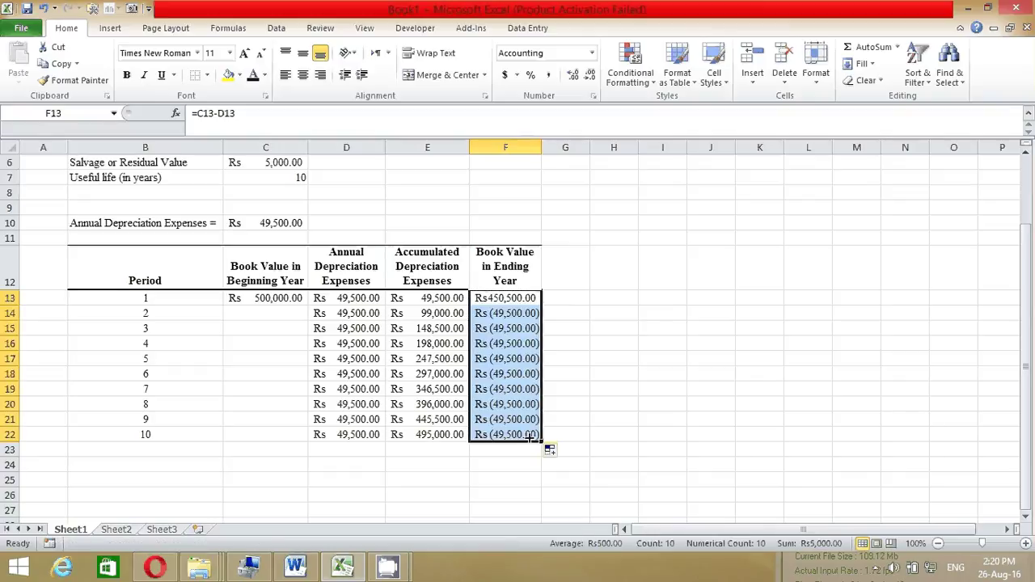
# Carry the previous ending book value into C14 with =F13 and fill the formula down to C22.
pyautogui.click(273, 312)
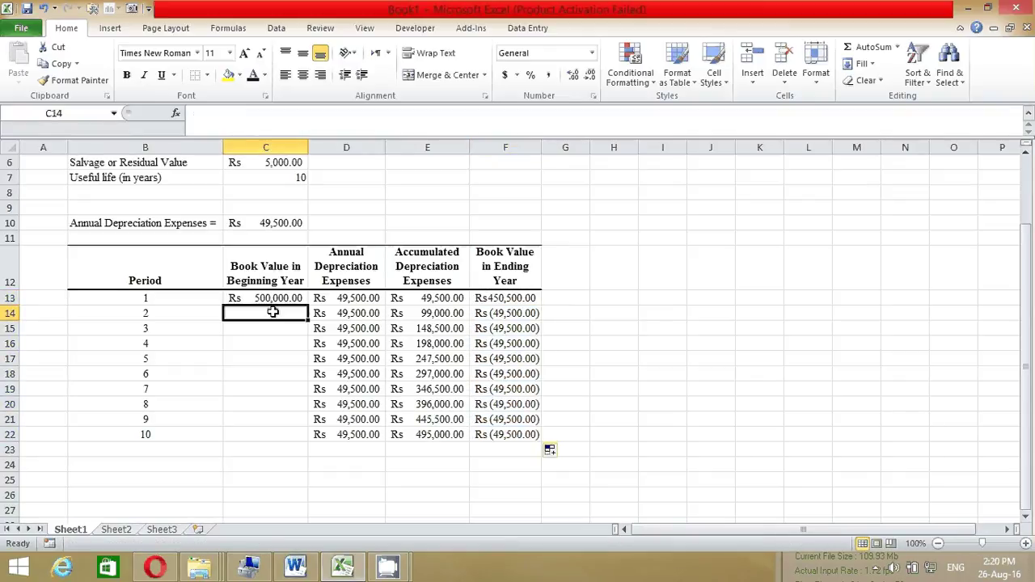
pyautogui.write('=')
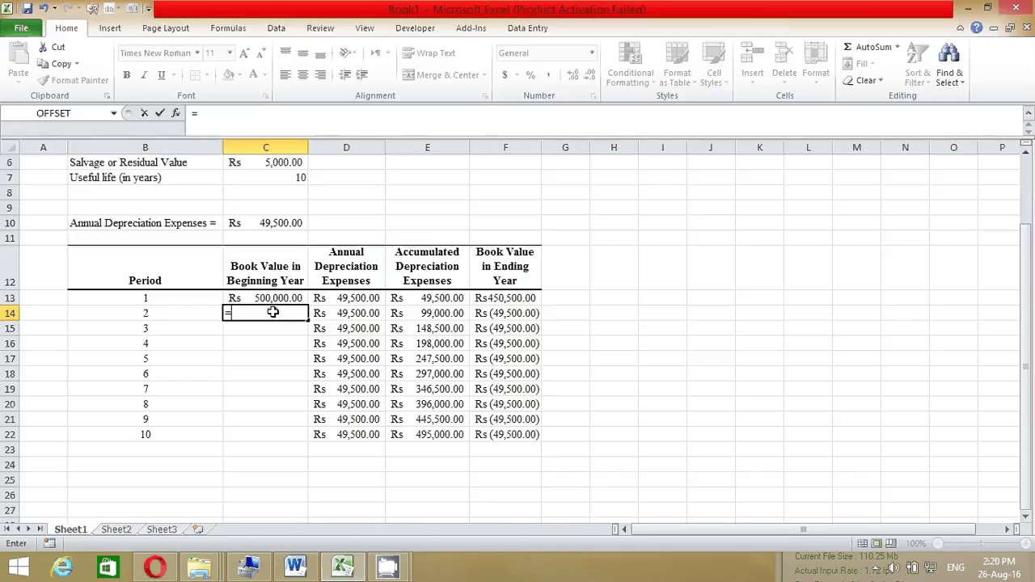
pyautogui.click(503, 298)
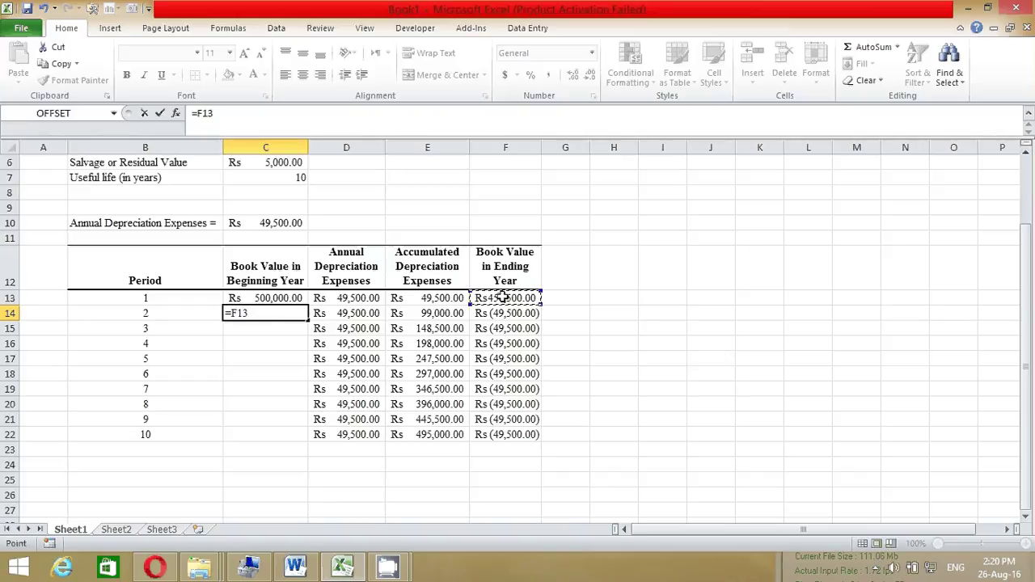
pyautogui.press('Return')
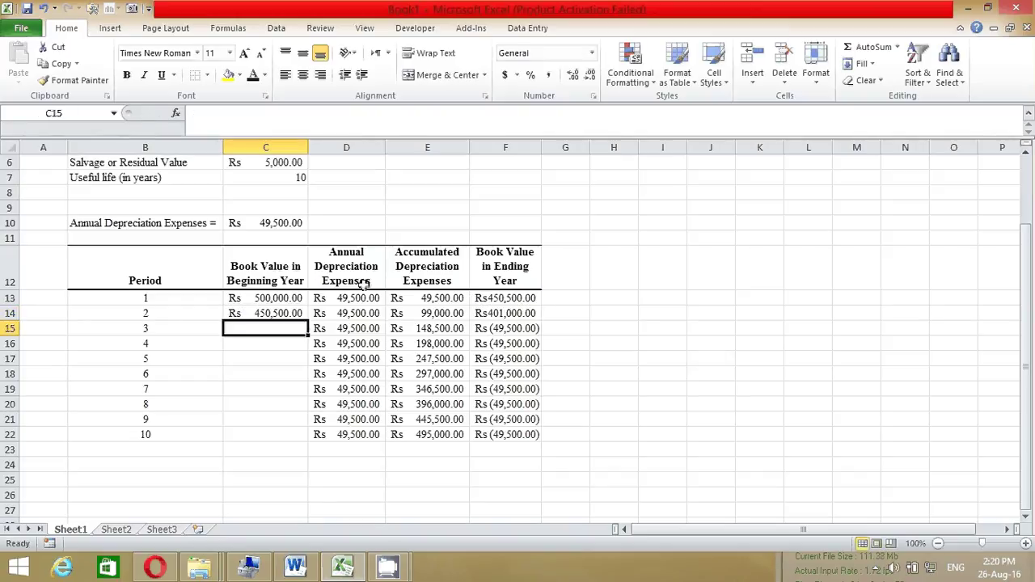
pyautogui.click(296, 317)
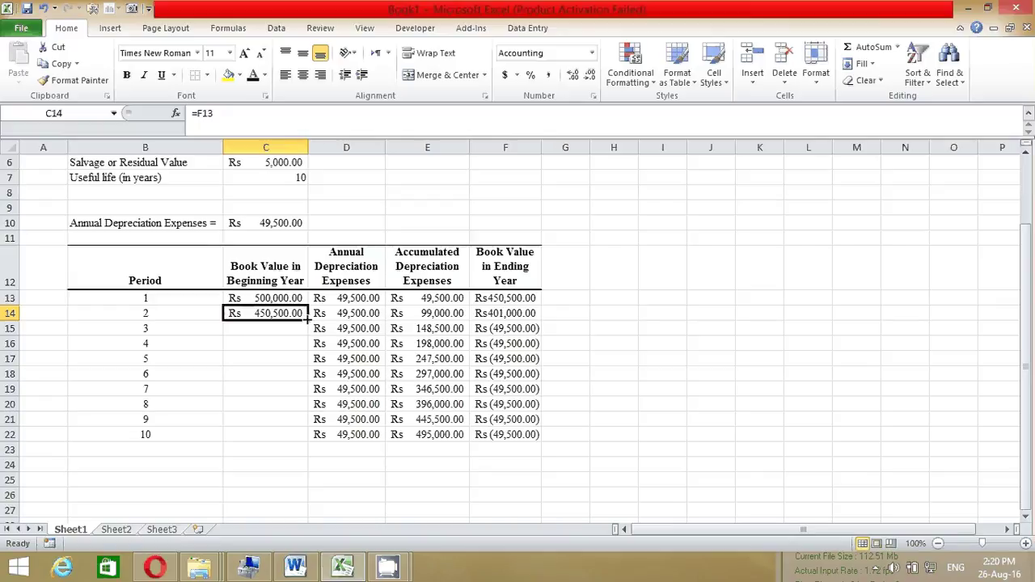
pyautogui.moveTo(308, 320); pyautogui.dragTo(283, 445)
pyautogui.click(415, 451)
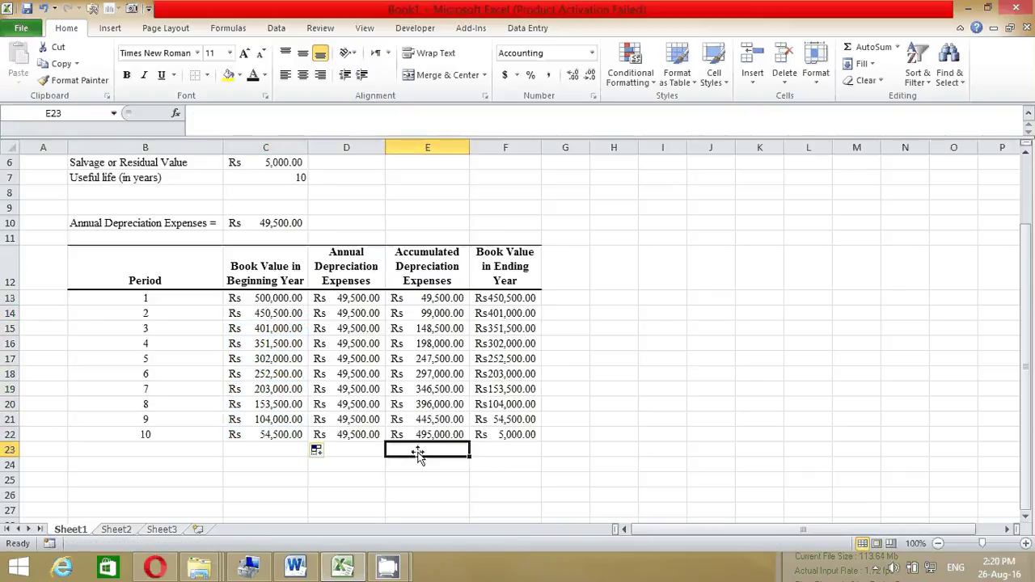
# Apply a thick bottom border beneath the schedule's final row, period 10, across columns B to F.
pyautogui.moveTo(144, 432); pyautogui.dragTo(497, 426)
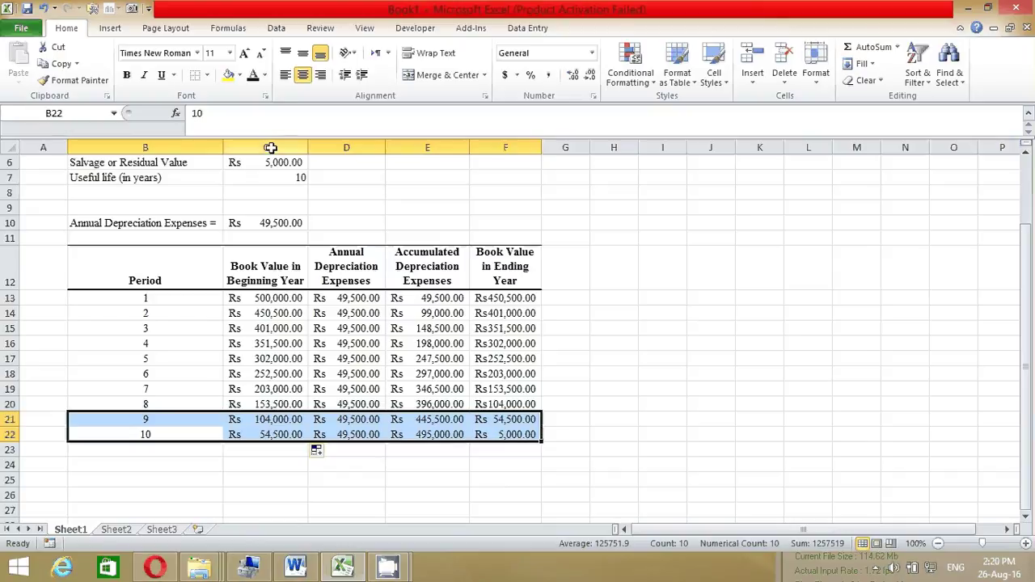
pyautogui.click(207, 75)
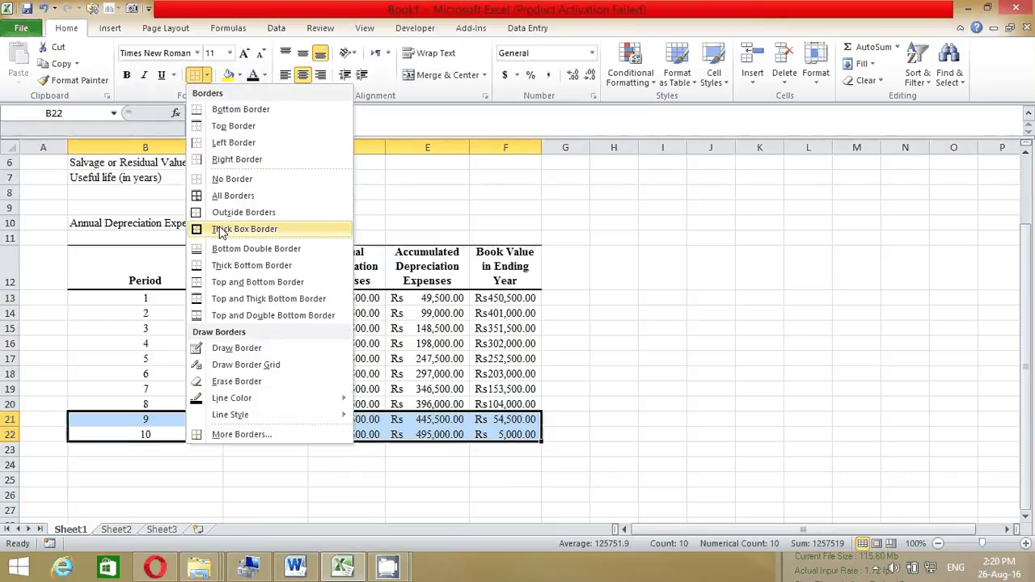
pyautogui.click(202, 270)
pyautogui.click(659, 434)
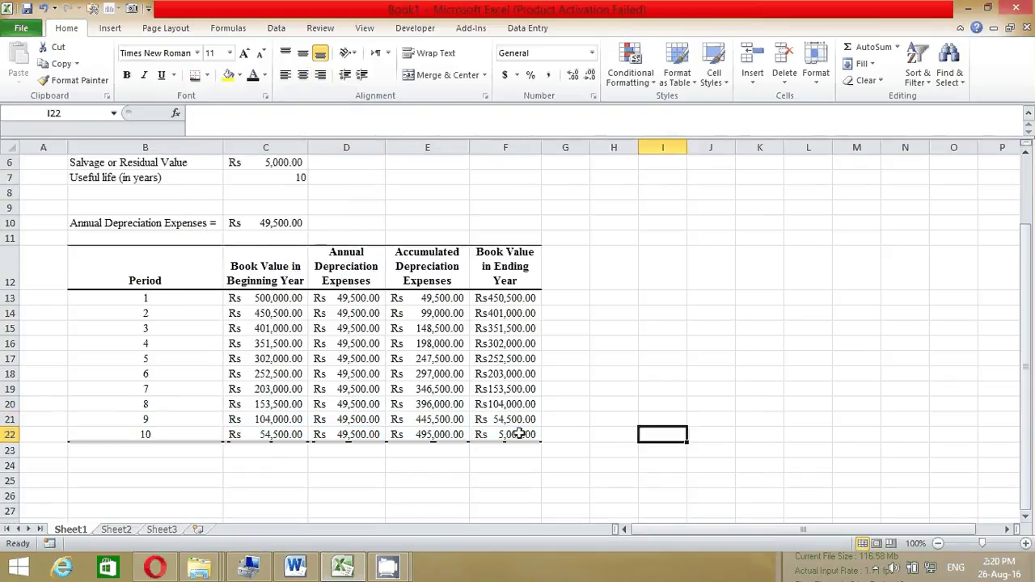
# Compare the salvage value in C6 with the final ending book value in F22, and review the whole depreciation schedule from the title down.
pyautogui.click(276, 159)
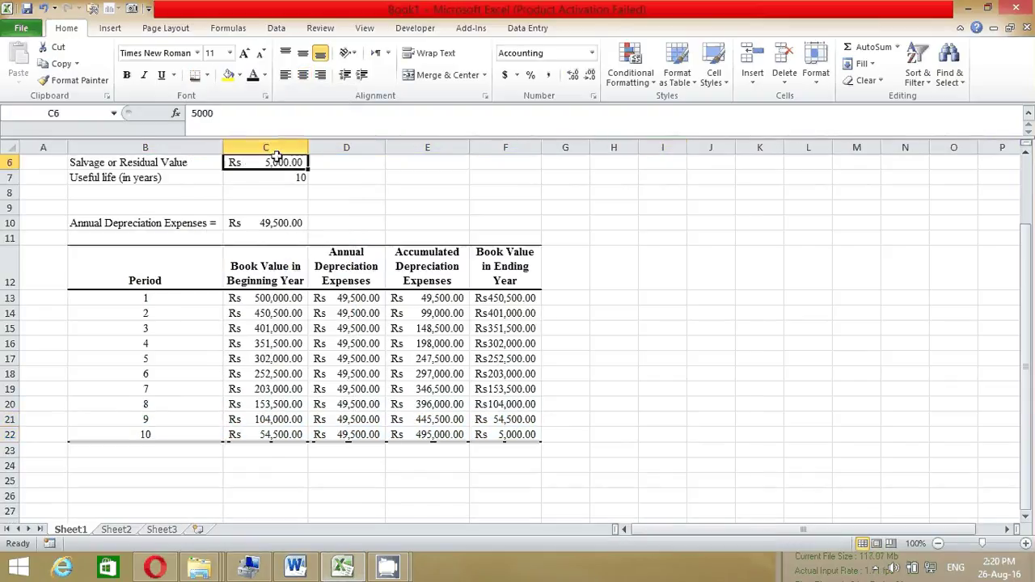
pyautogui.click(525, 435)
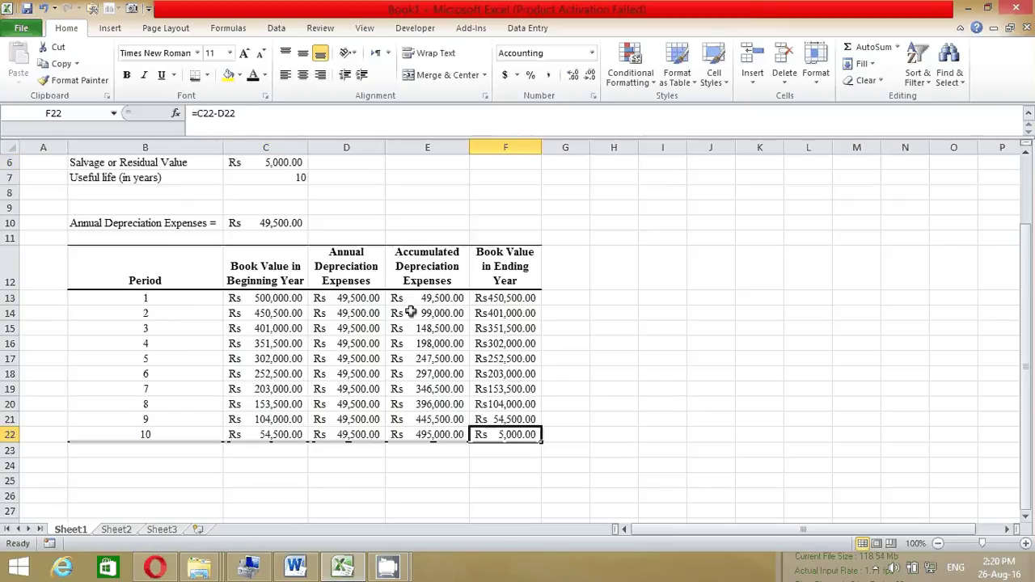
pyautogui.click(662, 422)
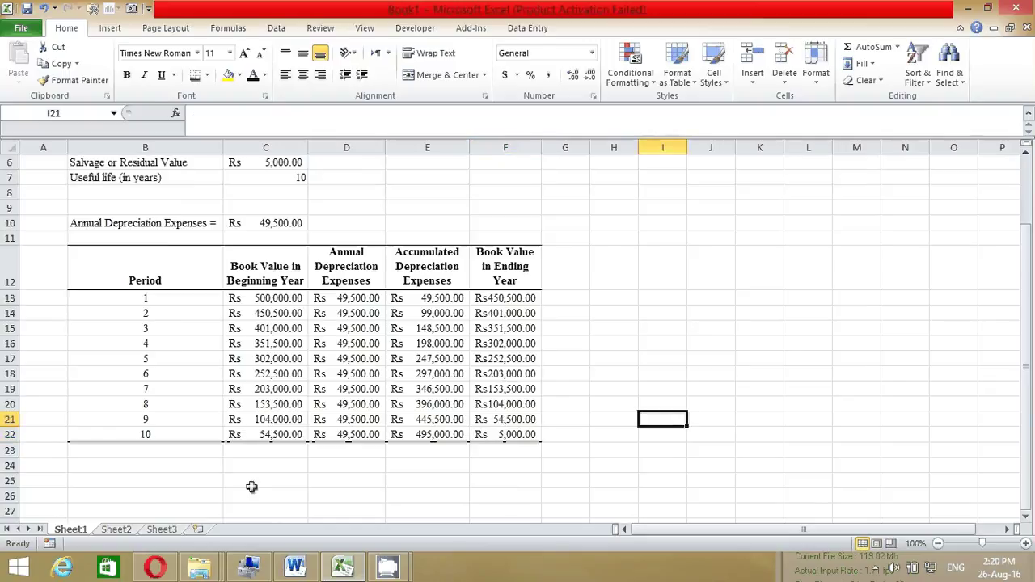
pyautogui.click(138, 485)
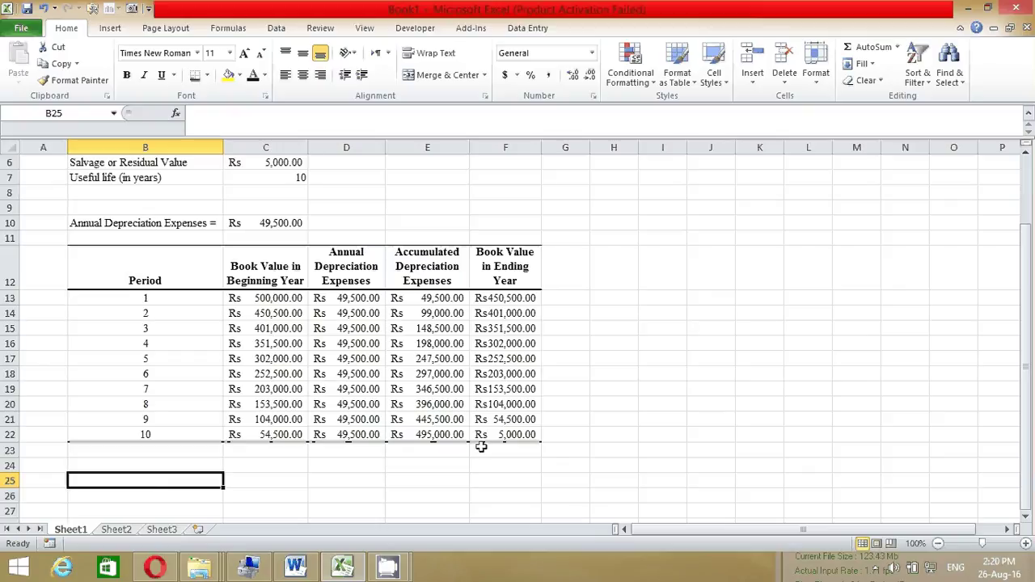
pyautogui.moveTo(1027, 403); pyautogui.dragTo(1026, 398)
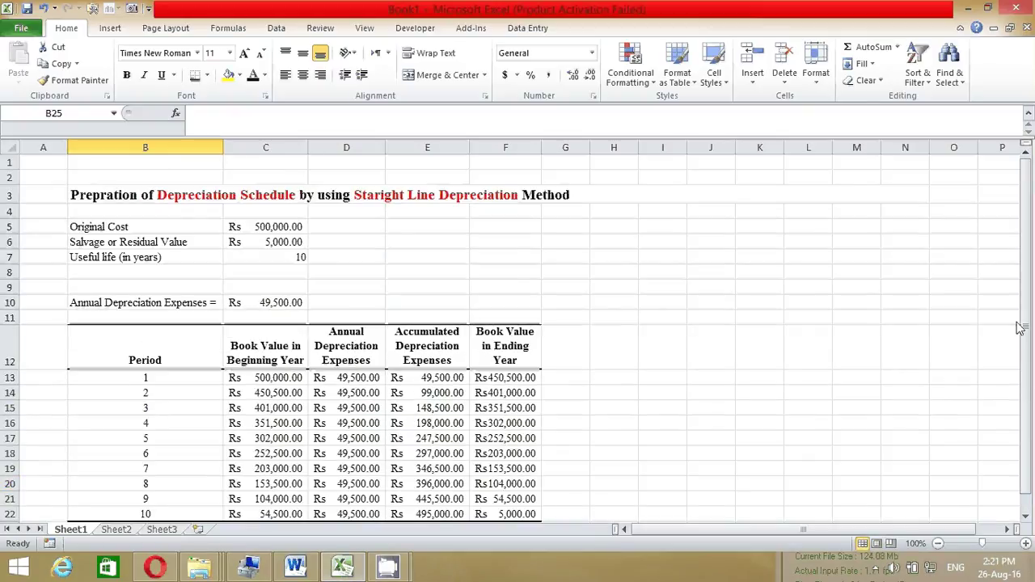
pyautogui.click(665, 326)
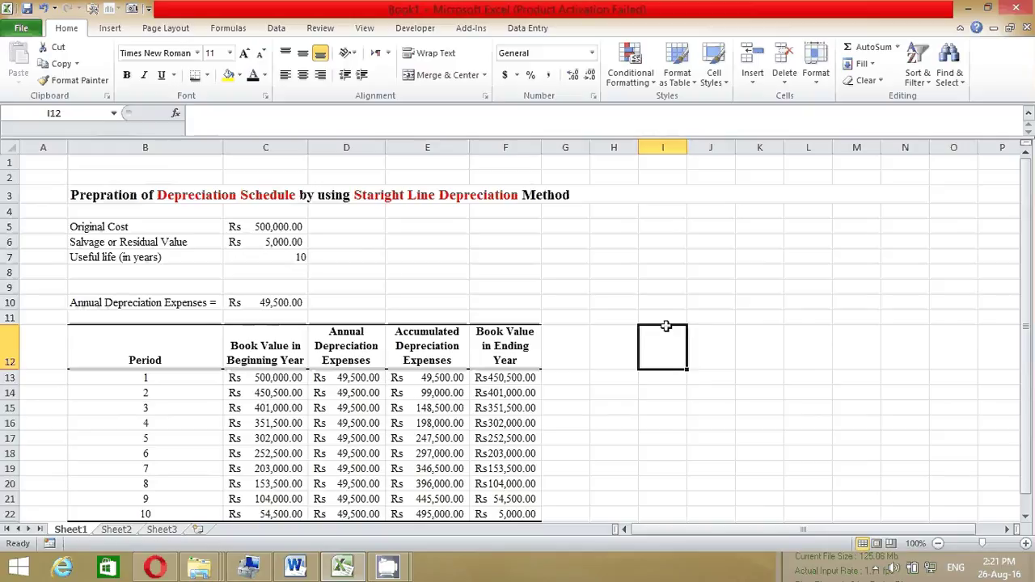